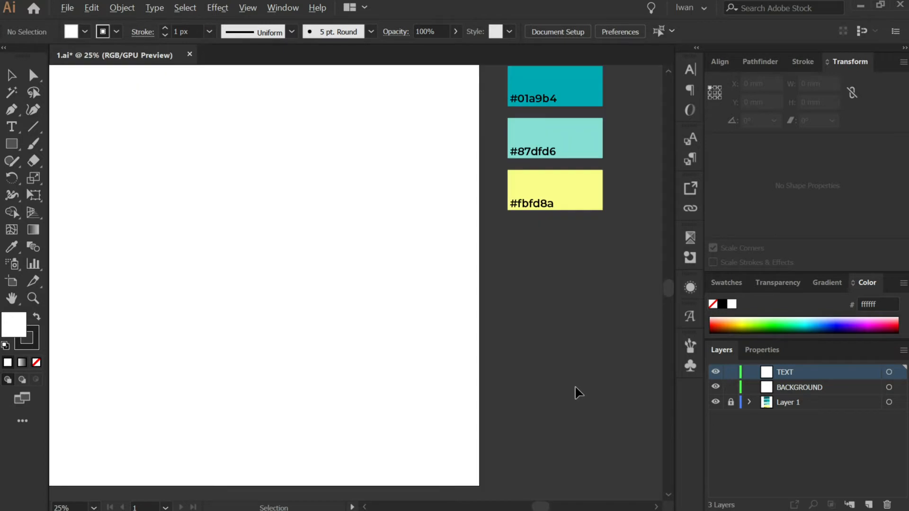
Draw a rectangle covering the whole artboard and sample the #87dfd6 colour swatch as its fill.
scroll(605, 371, down, 1)
click(13, 144)
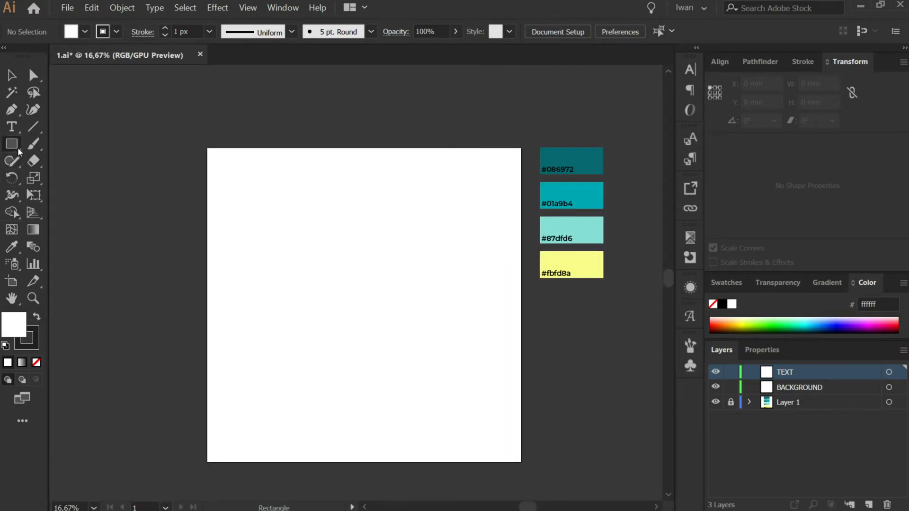
drag(208, 148, 521, 460)
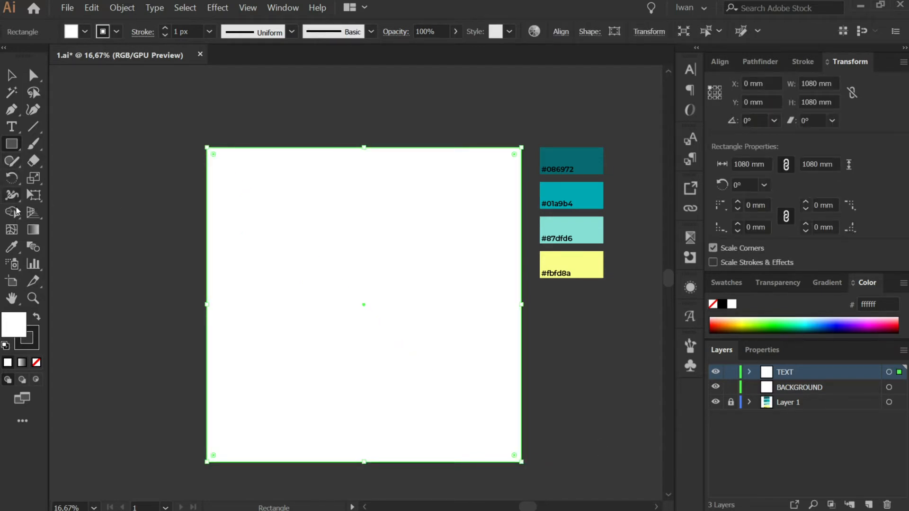
click(14, 247)
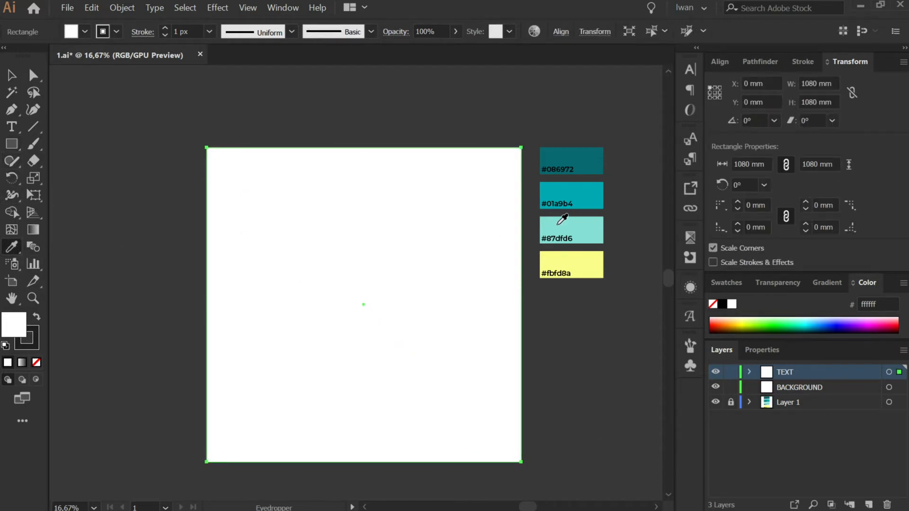
click(582, 228)
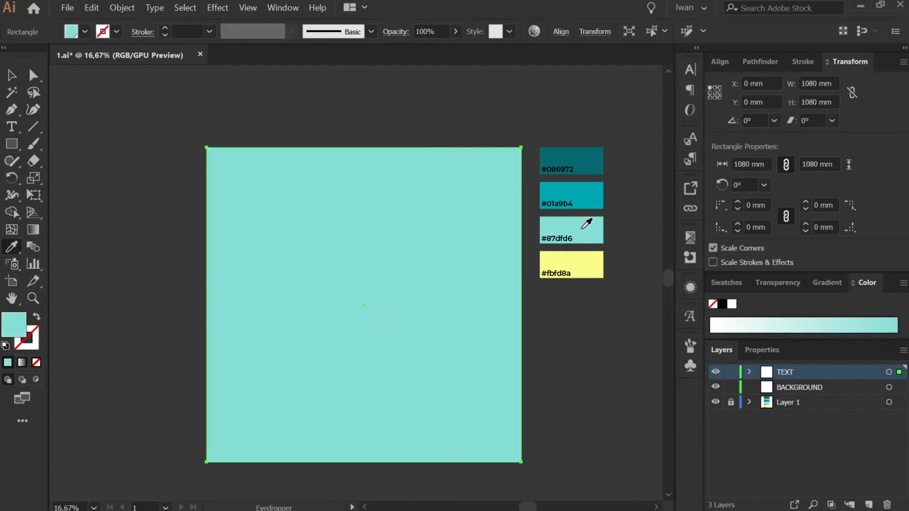
Move the rectangle into the BACKGROUND layer and lock that layer.
click(11, 76)
click(262, 89)
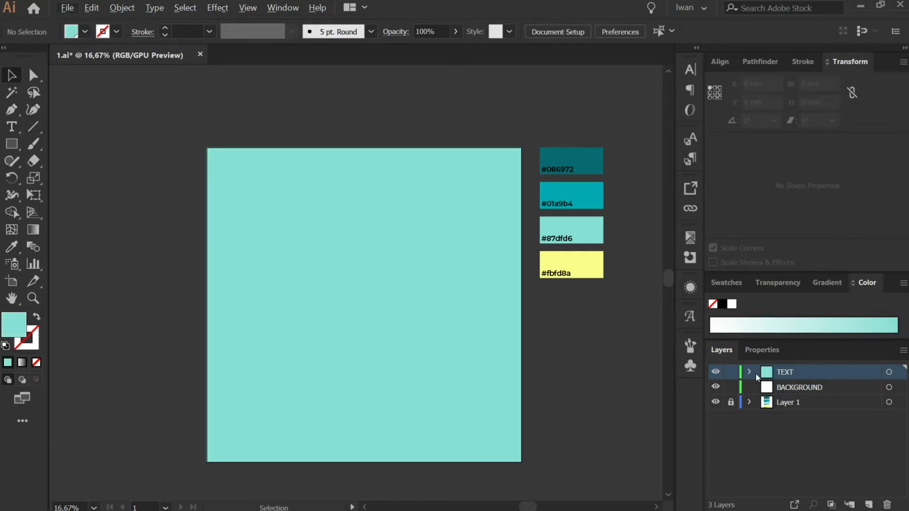
click(398, 266)
drag(901, 374, 900, 387)
click(730, 387)
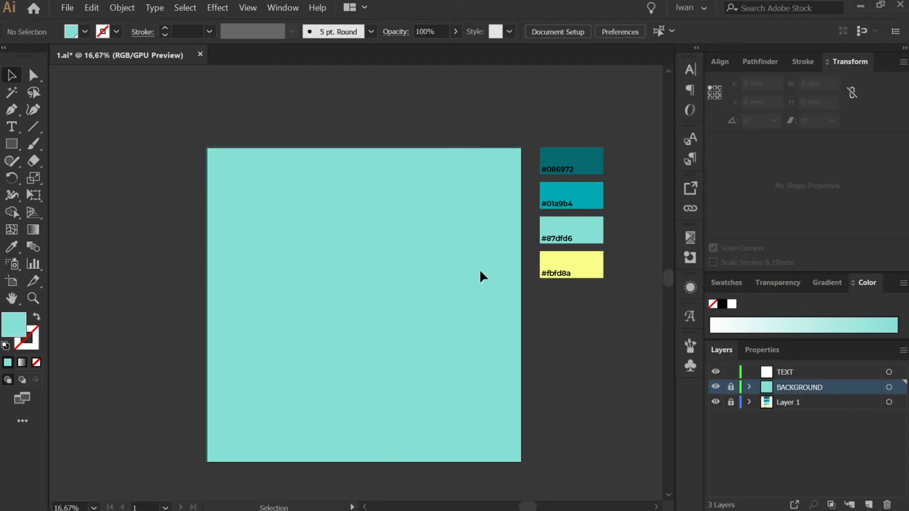
Start a point text object on the TEXT layer near the artboard's top and set its font size to 400 px.
scroll(426, 333, down, 1)
scroll(487, 371, up, 1)
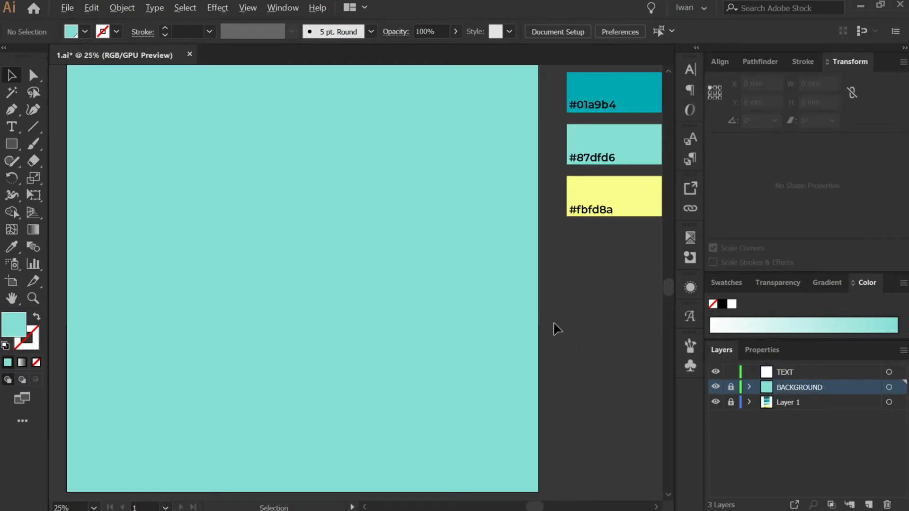
scroll(556, 328, down, 1)
scroll(393, 310, up, 1)
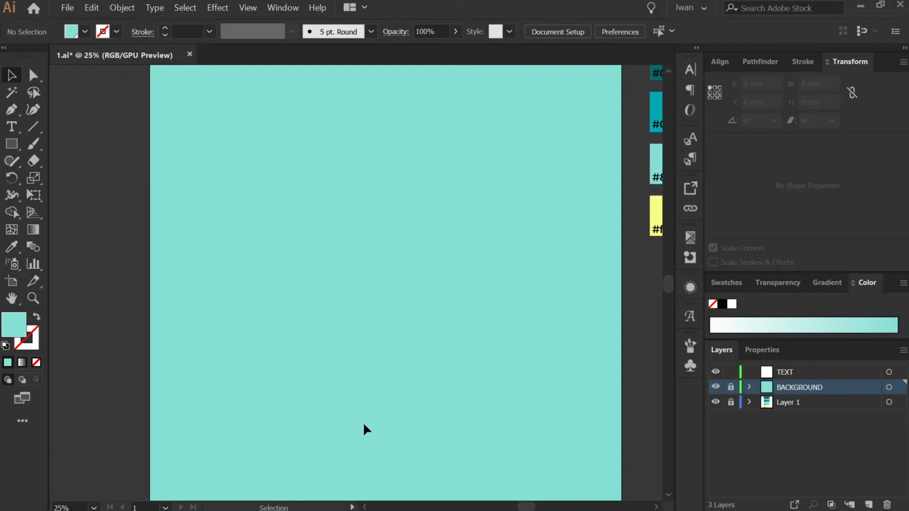
click(656, 508)
click(656, 507)
click(655, 507)
click(656, 507)
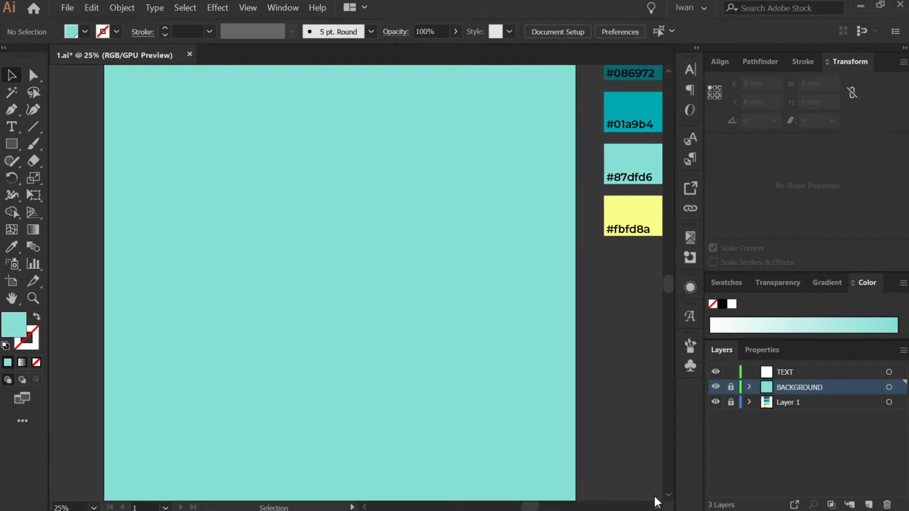
scroll(623, 377, up, 3)
click(12, 126)
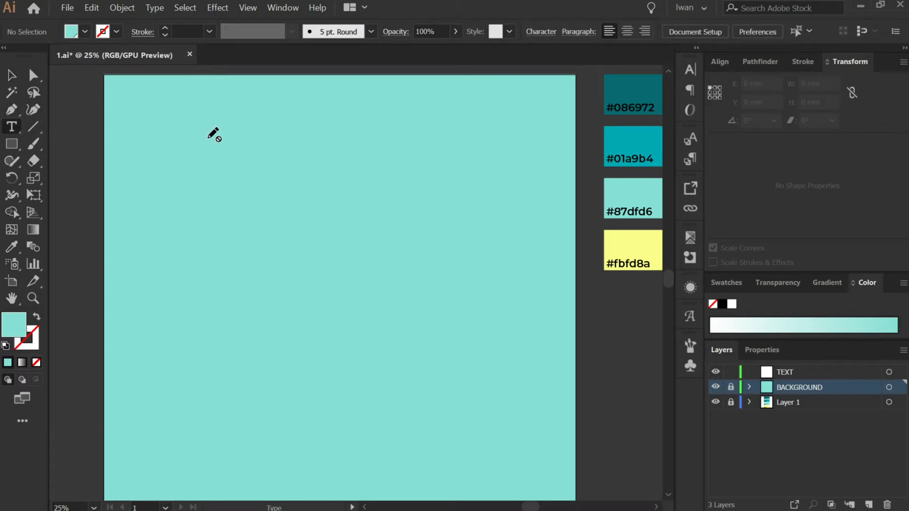
click(823, 372)
click(315, 148)
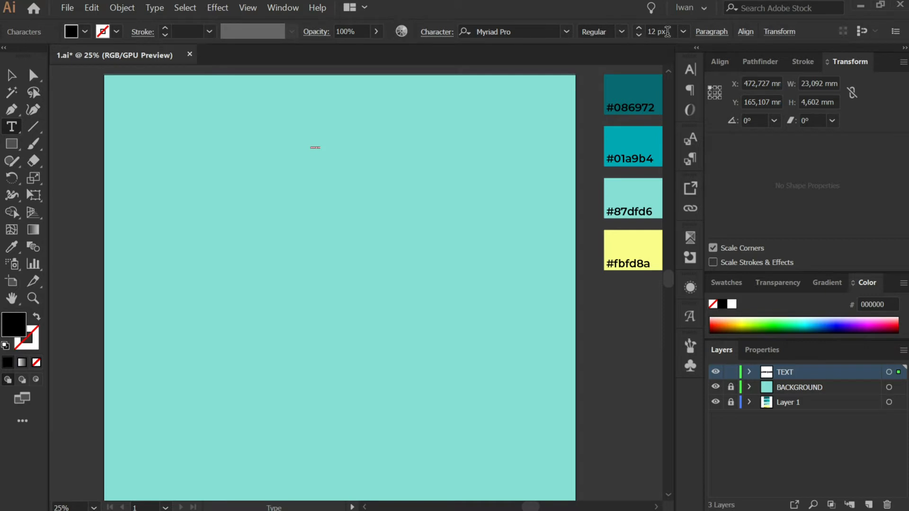
click(683, 31)
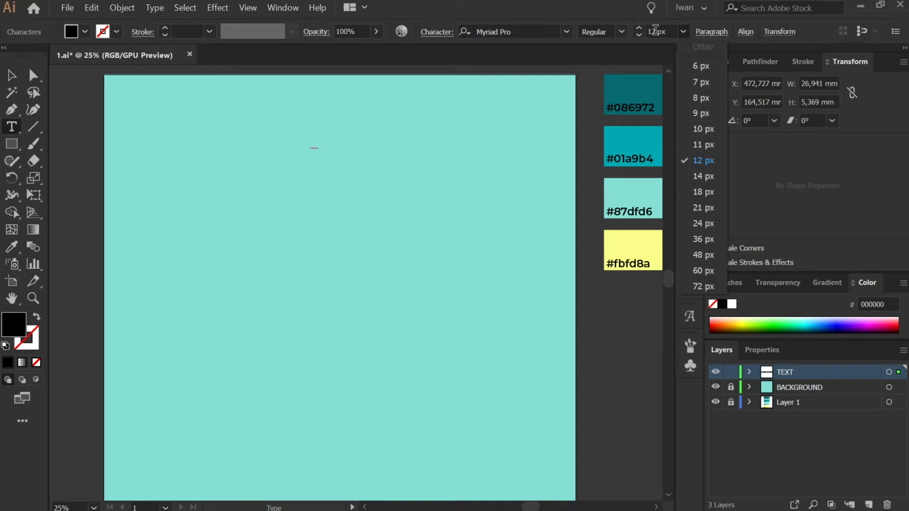
click(657, 31)
click(653, 31)
double_click(653, 31)
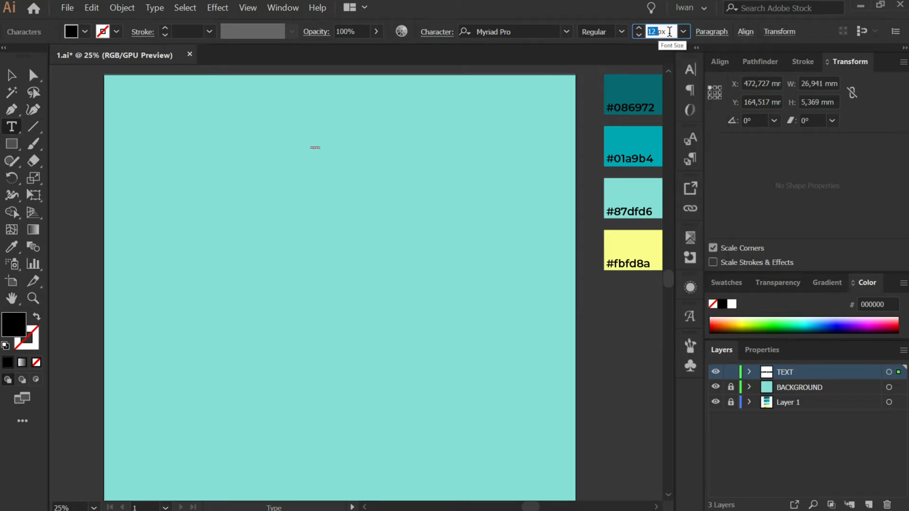
text(400)
key(Return)
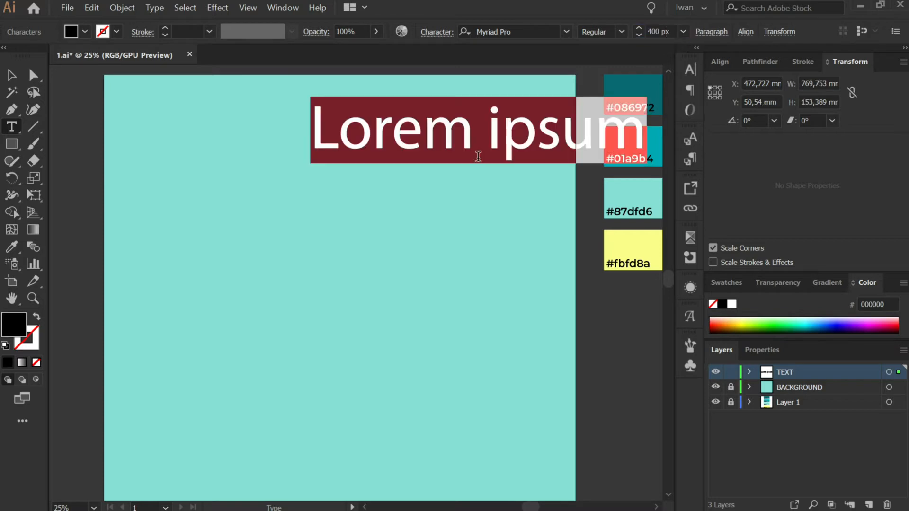
Type the word CREATE and move the text toward the artboard's upper left.
text(C)
key(BackSpace)
text(CREAT)
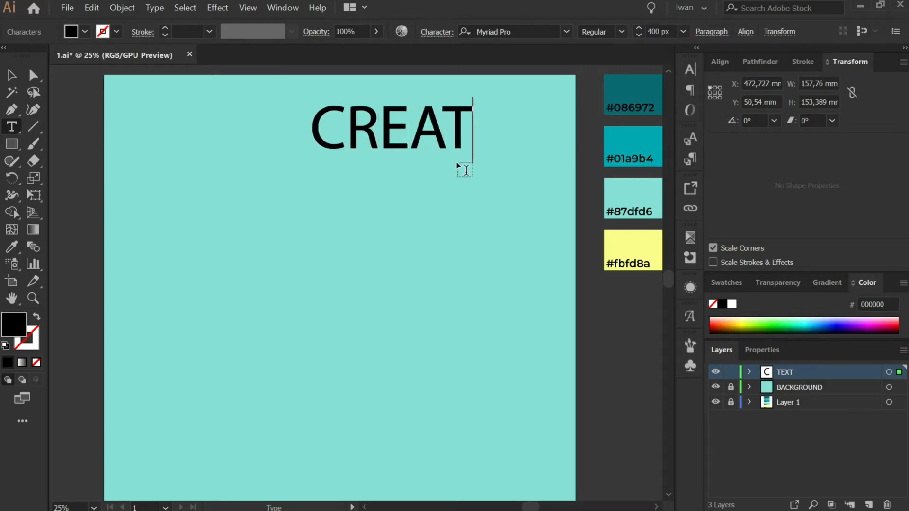
text(E)
key(Escape)
drag(421, 137, 276, 214)
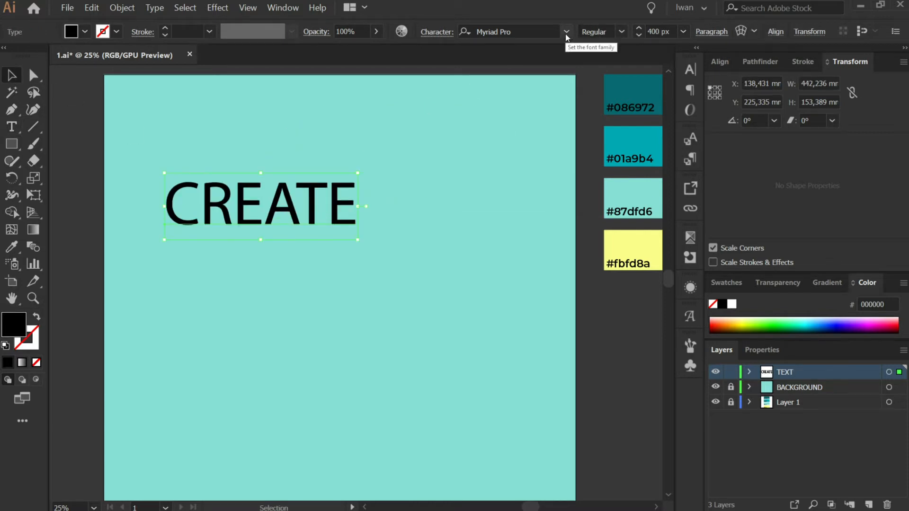
Set the text's font to Montserrat Black by searching the font list for MON.
click(565, 32)
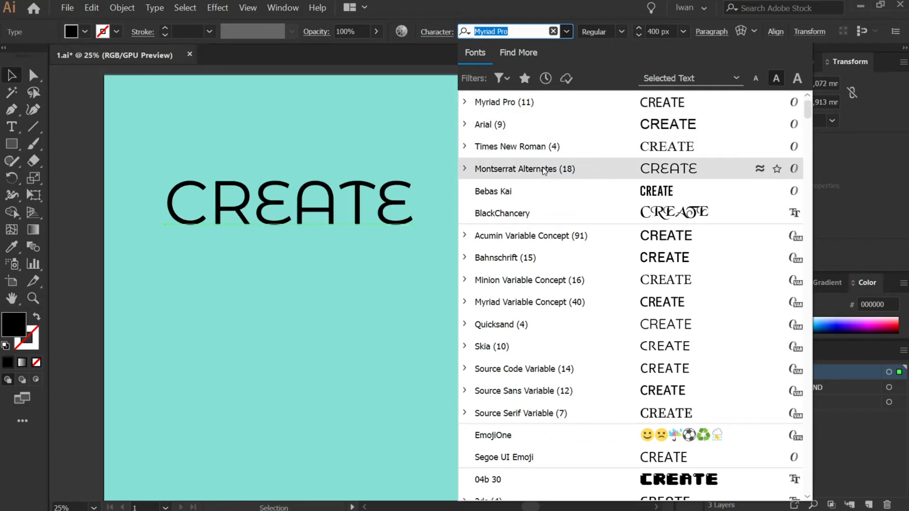
text(MONS)
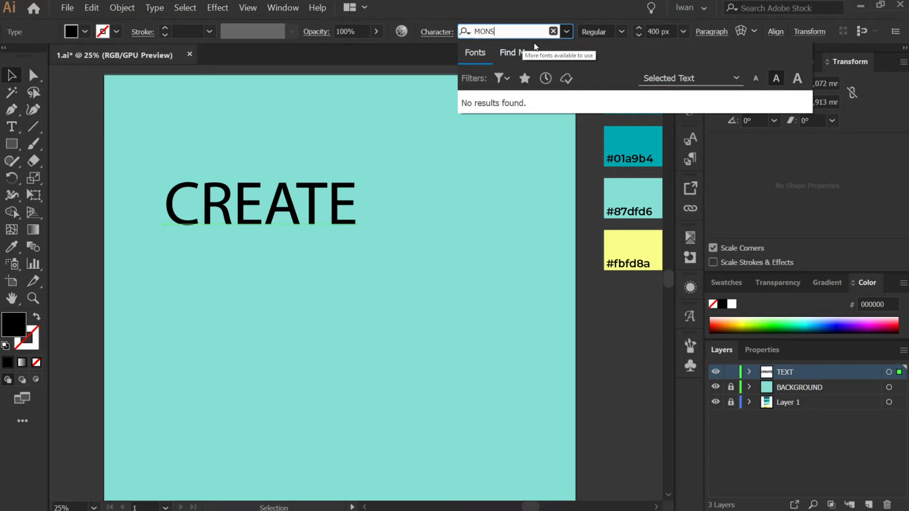
key(BackSpace)
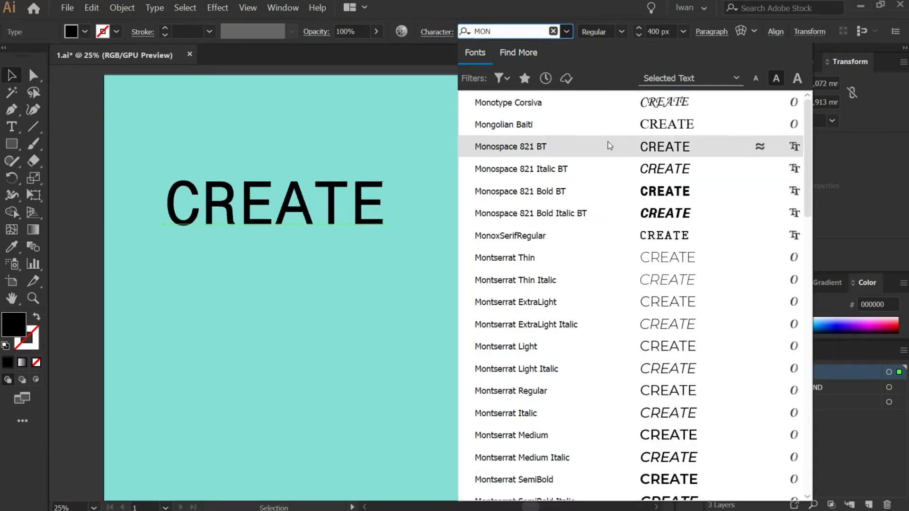
scroll(646, 194, down, 1)
scroll(672, 263, down, 2)
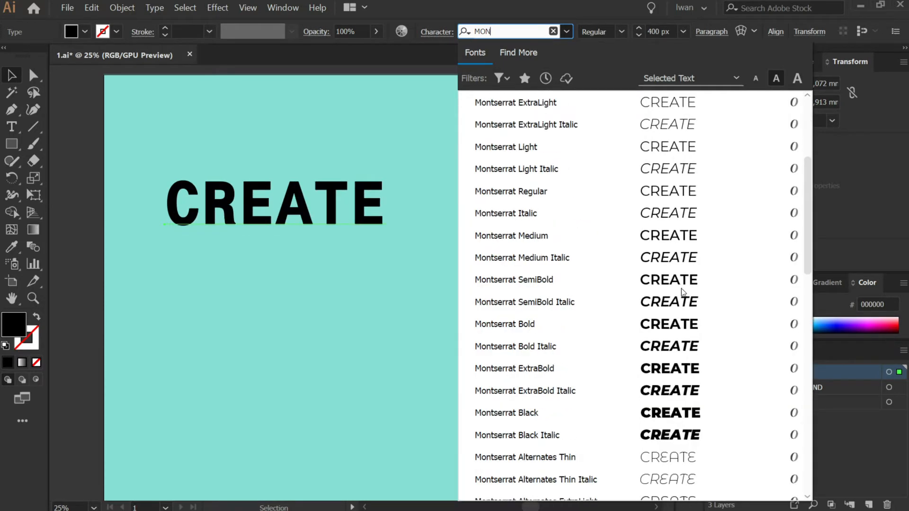
click(692, 413)
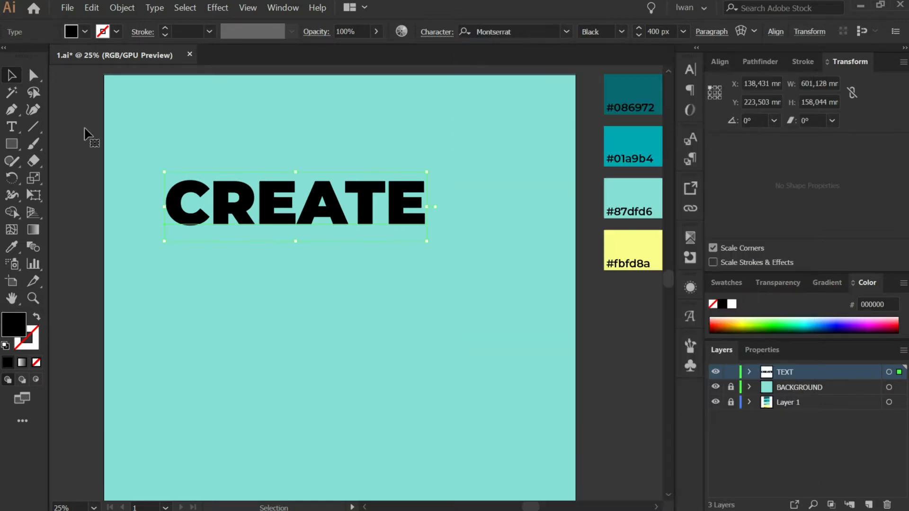
Open the Appearance panel and dock it with the Transform panel group.
click(290, 171)
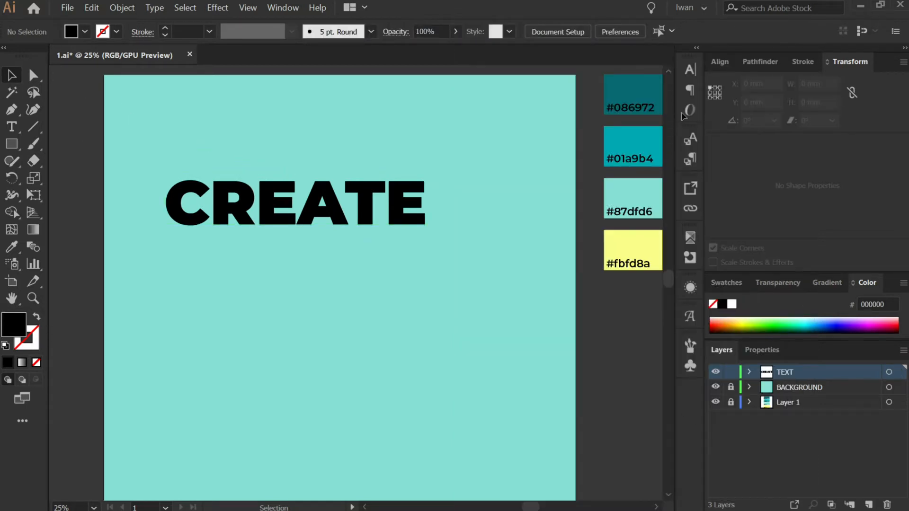
click(692, 287)
scroll(696, 277, down, 1)
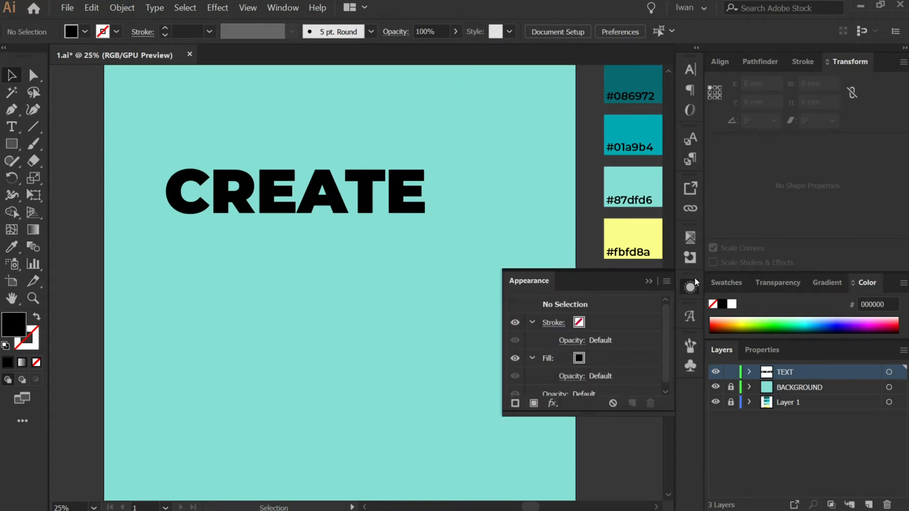
drag(550, 277, 877, 64)
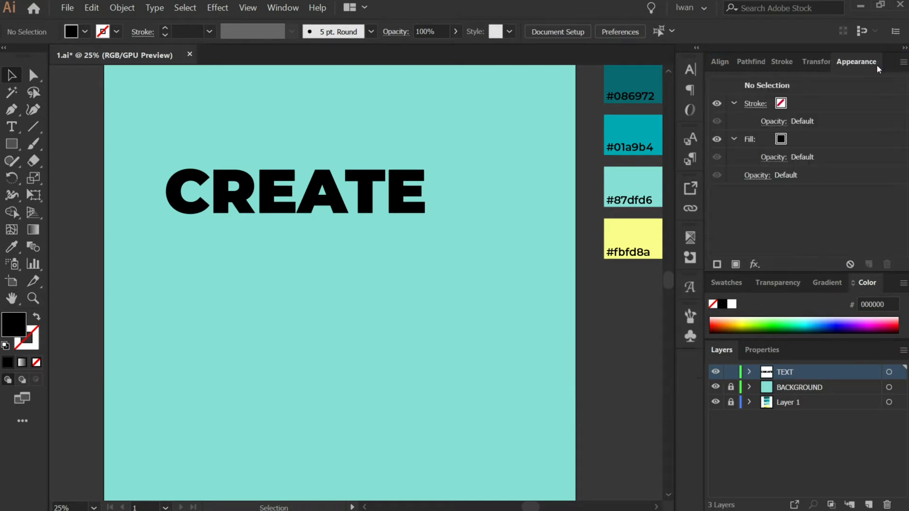
Select the CREATE text and add a new stroke to it in the Appearance panel.
click(362, 183)
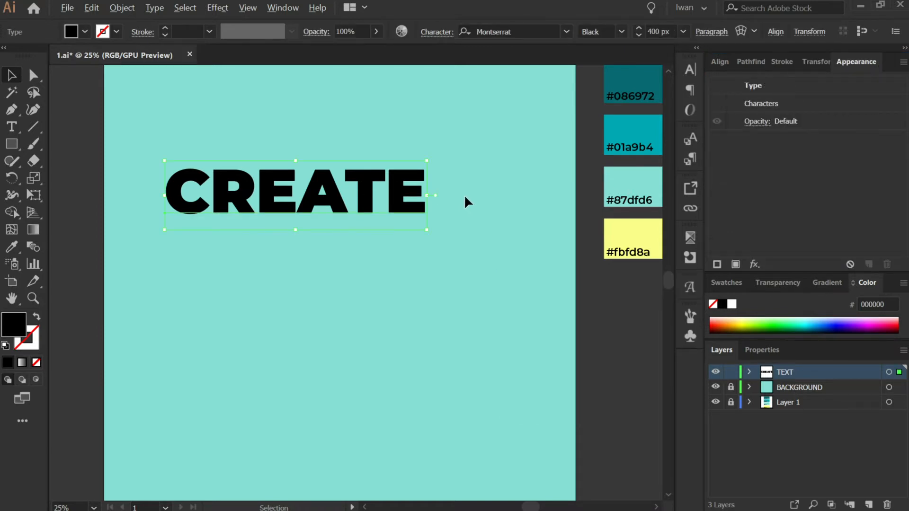
scroll(473, 198, up, 1)
scroll(402, 212, down, 1)
drag(394, 197, 472, 154)
scroll(472, 167, up, 1)
drag(451, 191, 420, 178)
scroll(510, 164, down, 1)
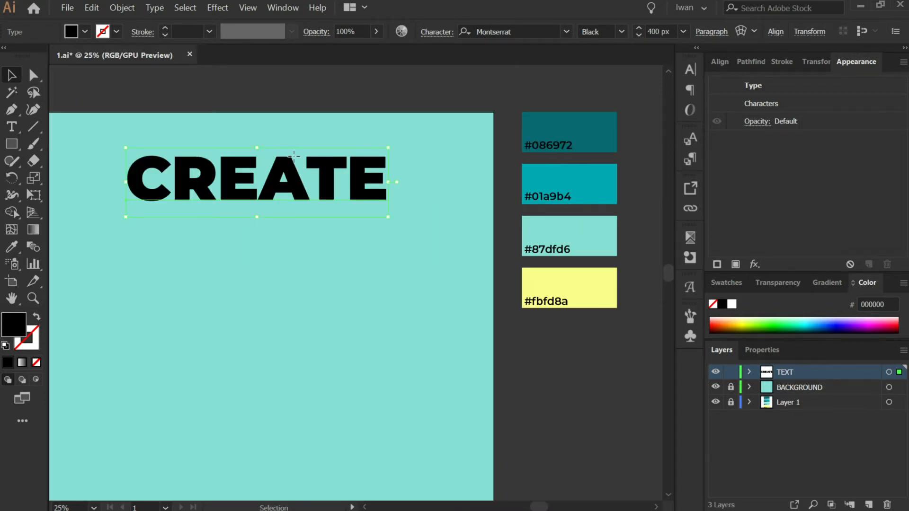
click(716, 264)
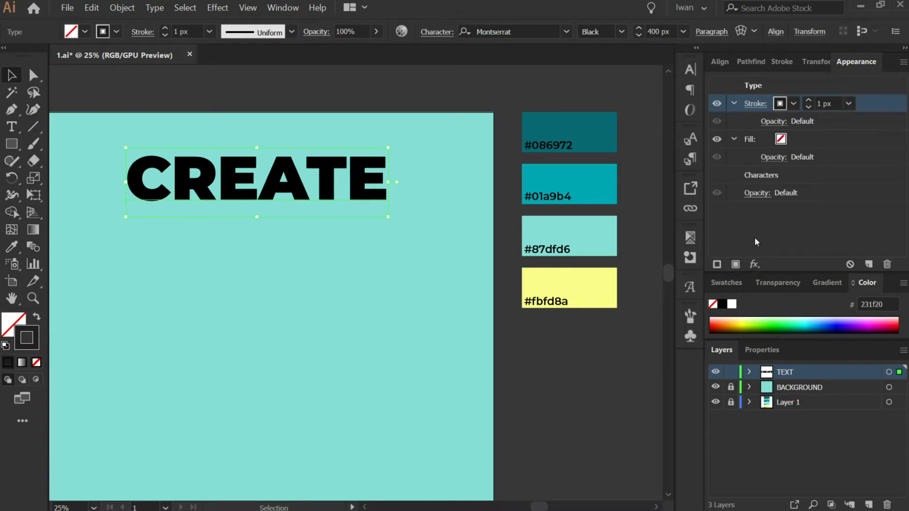
Give the new stroke a near-white swatch colour and a weight of 14 px.
click(793, 103)
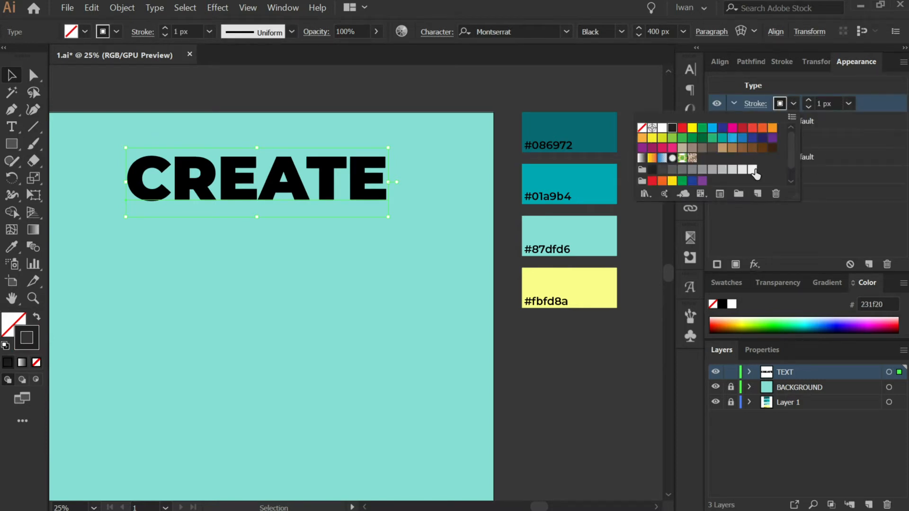
click(752, 169)
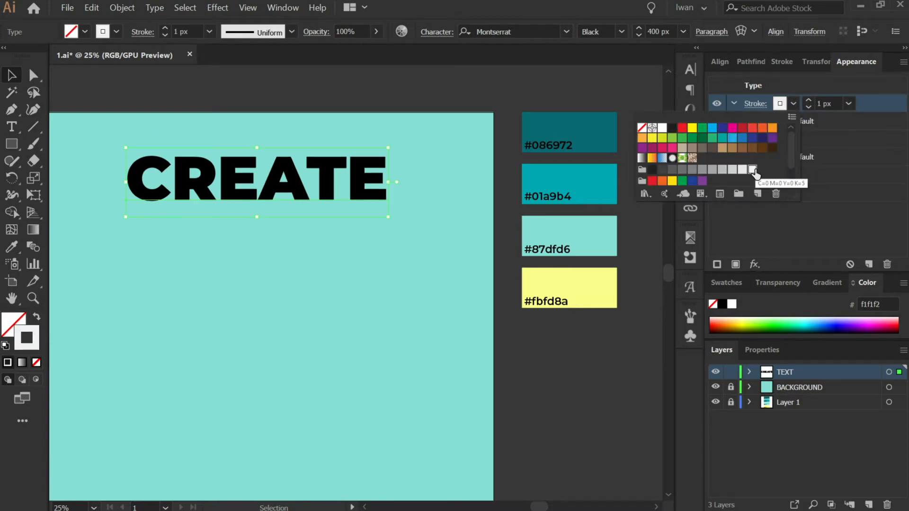
click(790, 116)
click(853, 100)
click(854, 103)
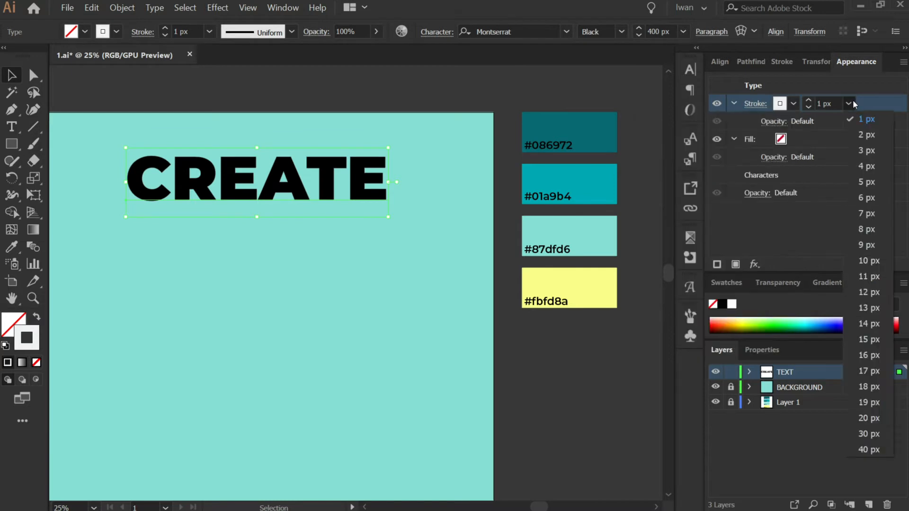
click(875, 362)
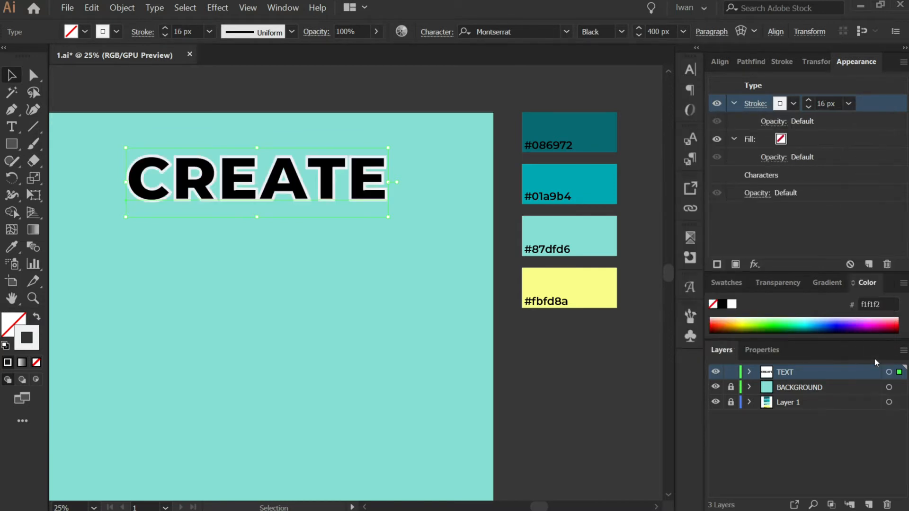
click(848, 103)
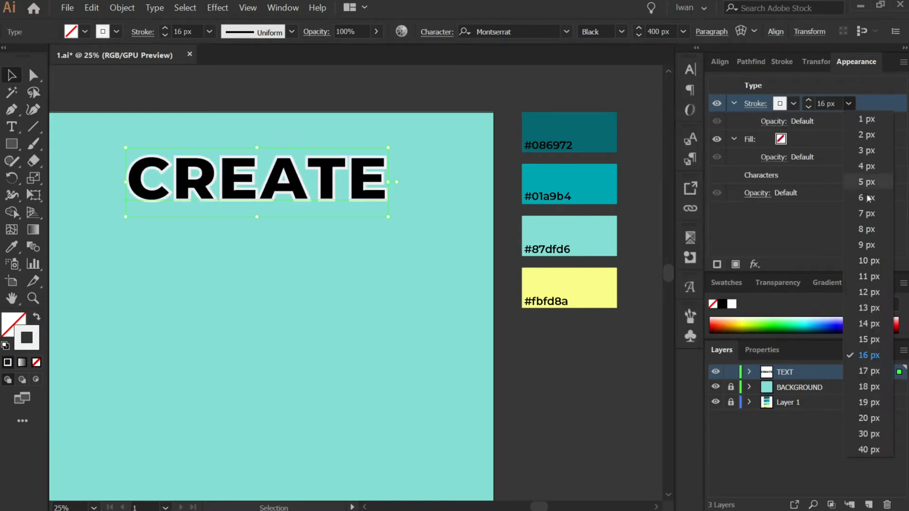
click(872, 315)
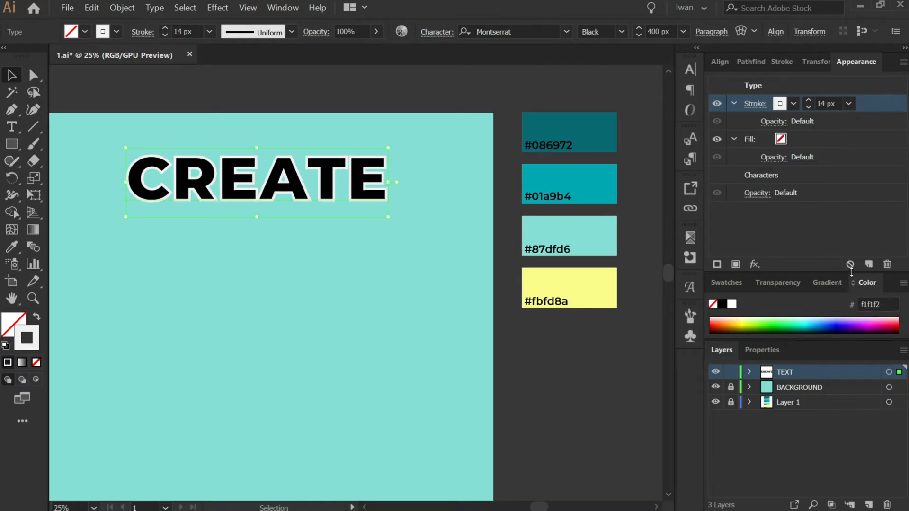
Add a second stroke to the text and colour it with the #086972 dark teal swatch.
click(719, 265)
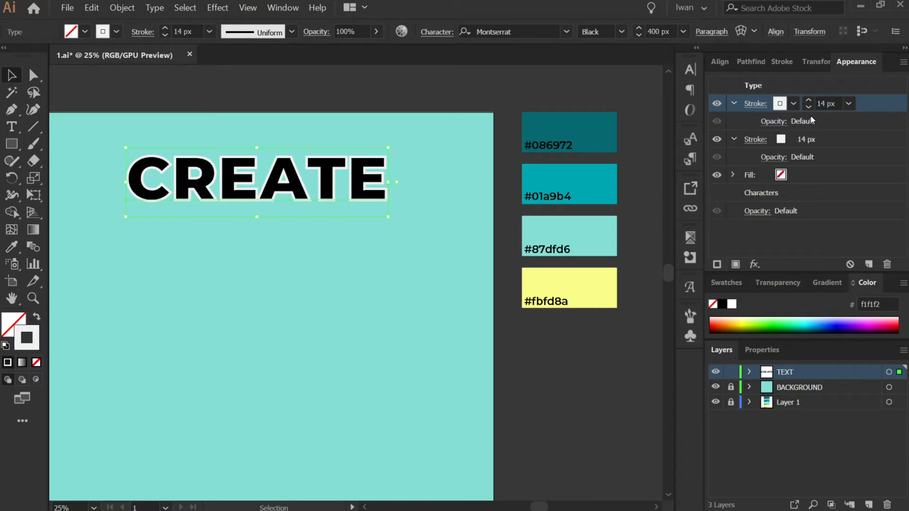
click(781, 140)
click(793, 139)
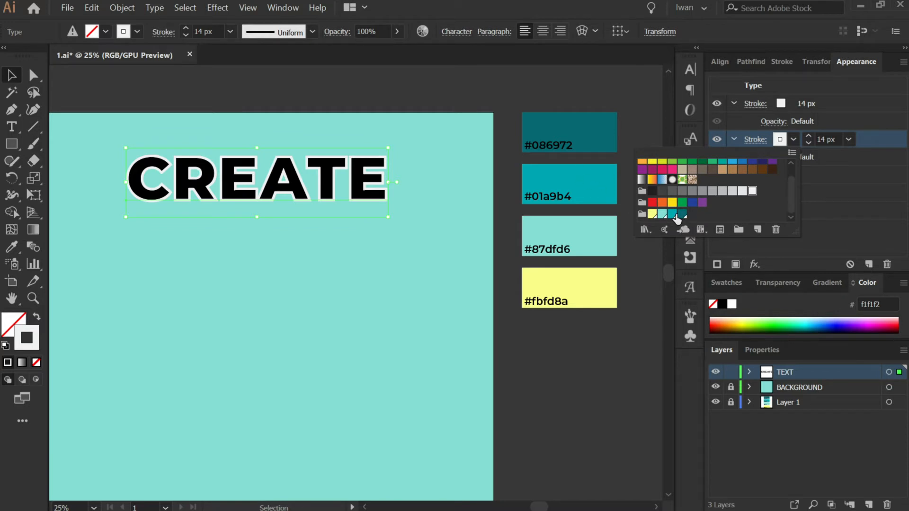
click(673, 215)
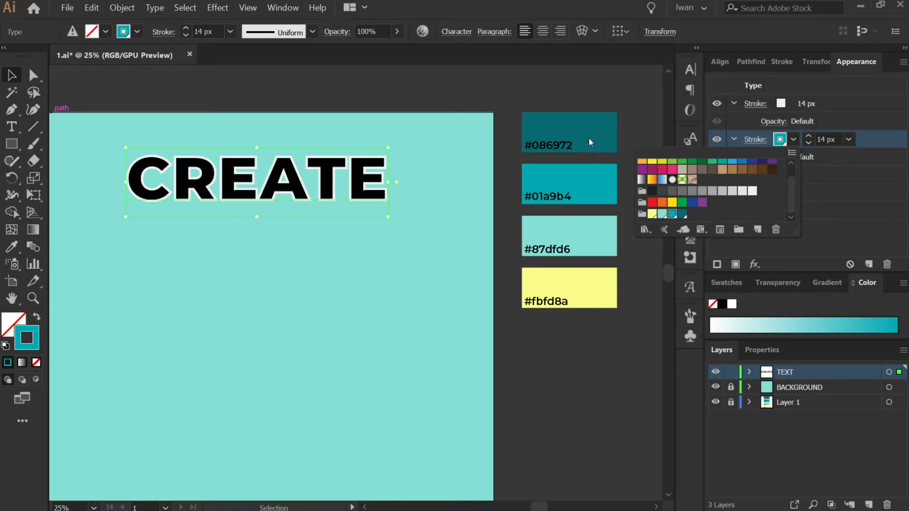
click(682, 214)
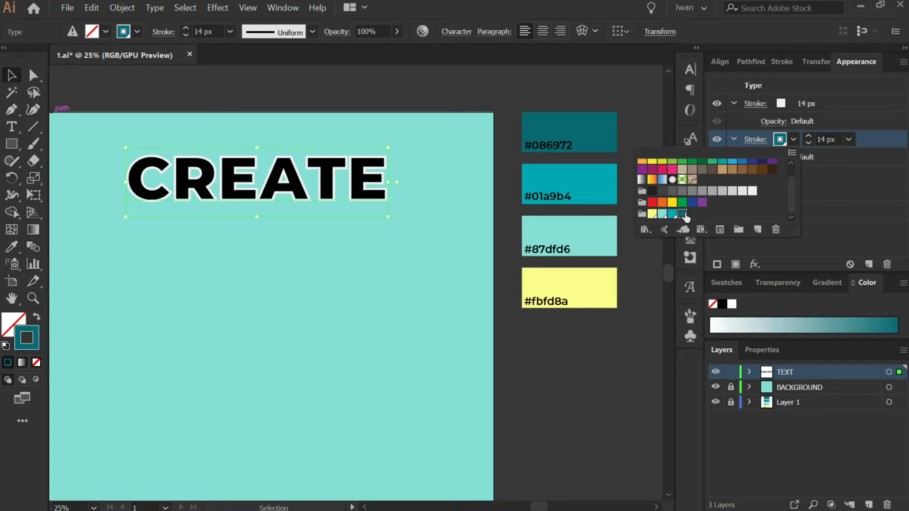
double_click(682, 214)
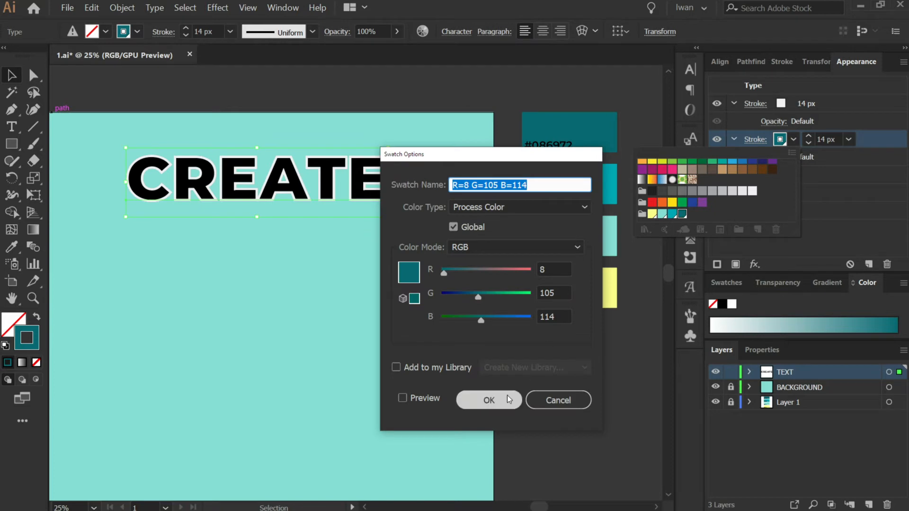
click(495, 397)
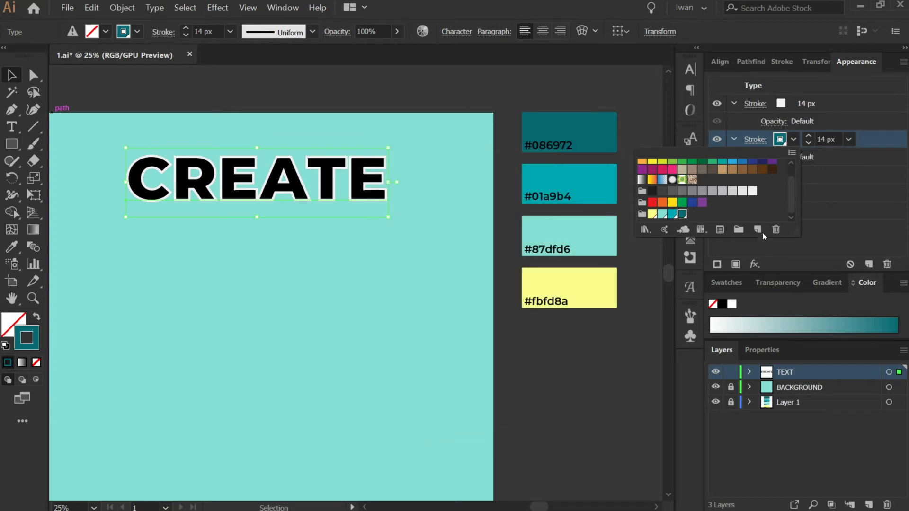
click(811, 161)
click(849, 139)
click(849, 139)
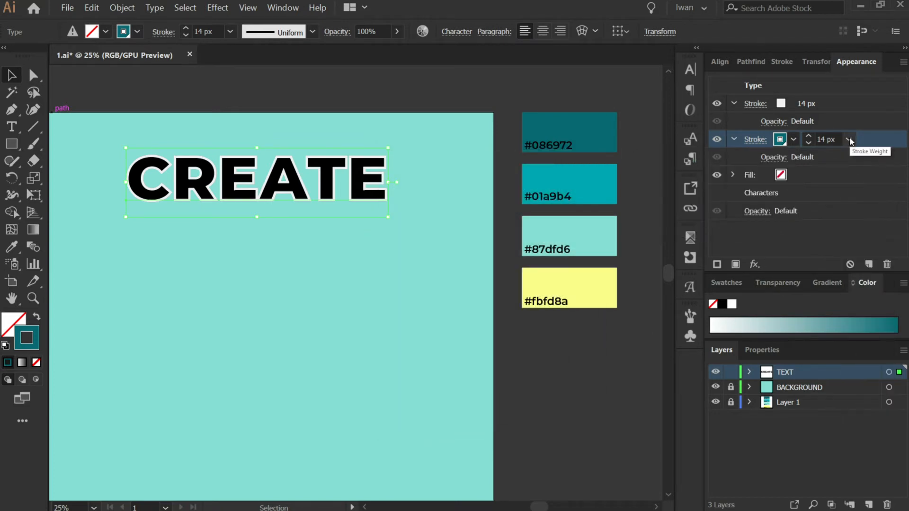
Apply a Transform effect to the second stroke, moving it 1 mm horizontally and 1 mm vertically with preview on.
click(754, 264)
mouse_move(792, 324)
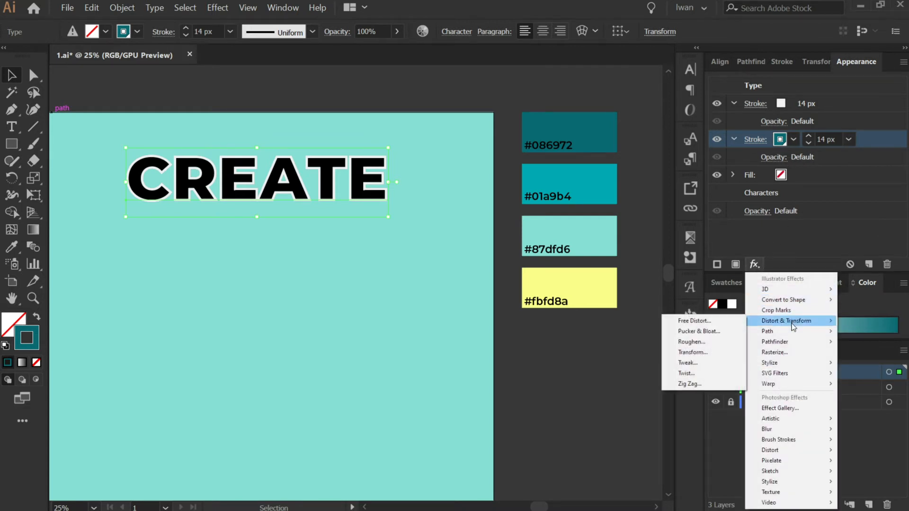
click(694, 353)
drag(668, 157, 555, 56)
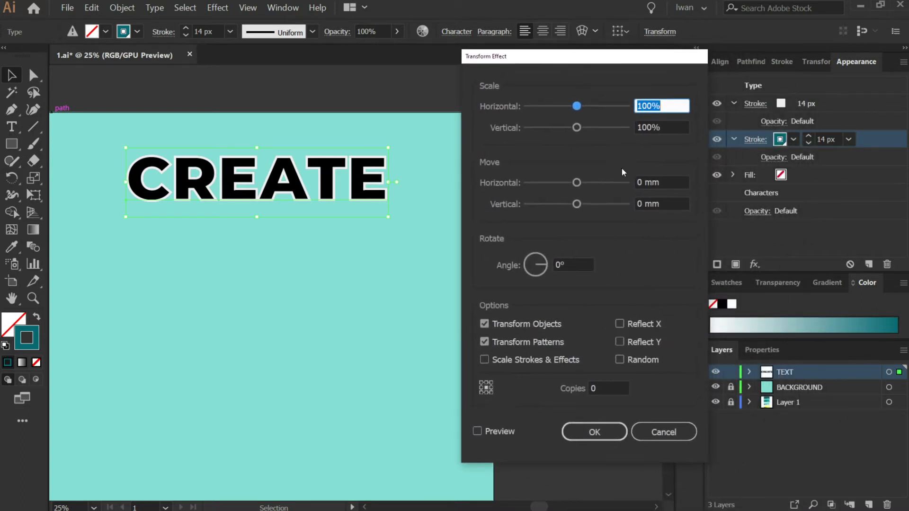
click(639, 182)
text(1)
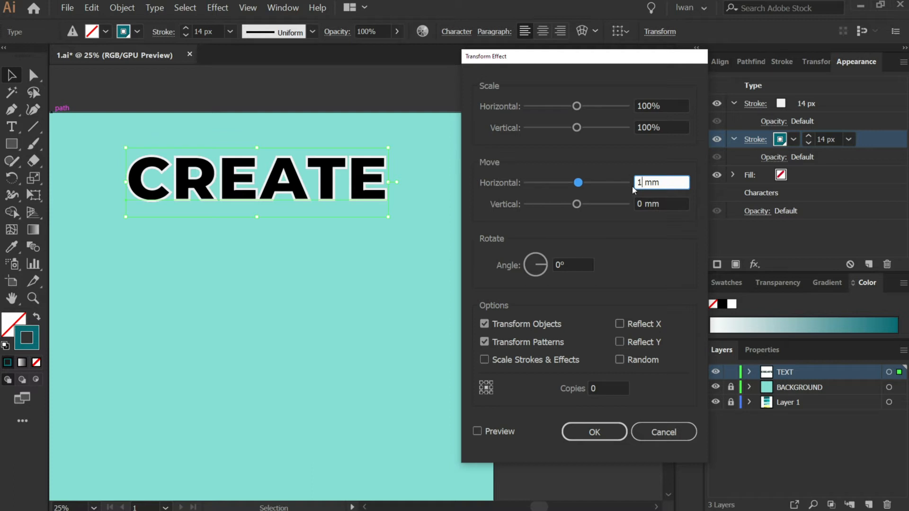
key(Tab)
text(1)
key(Tab)
click(477, 431)
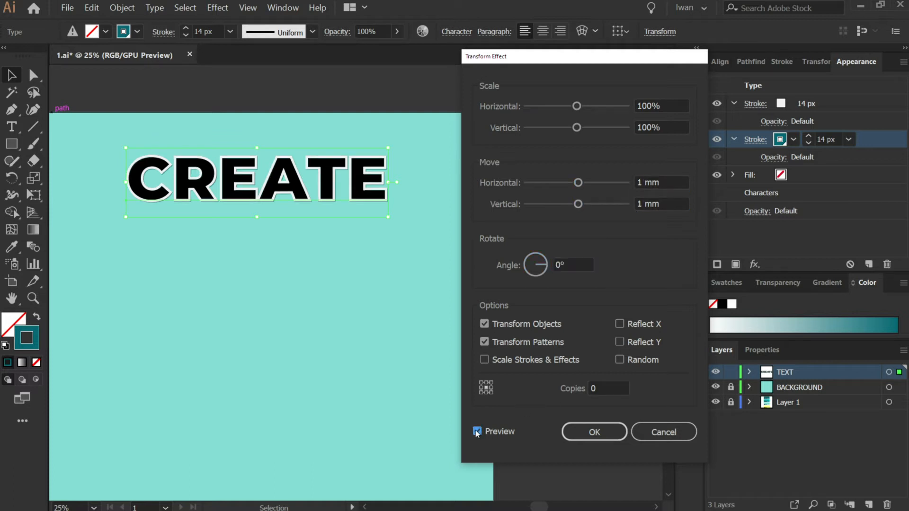
Set the stroke's Transform effect to 8 copies and apply it.
double_click(611, 387)
text(20)
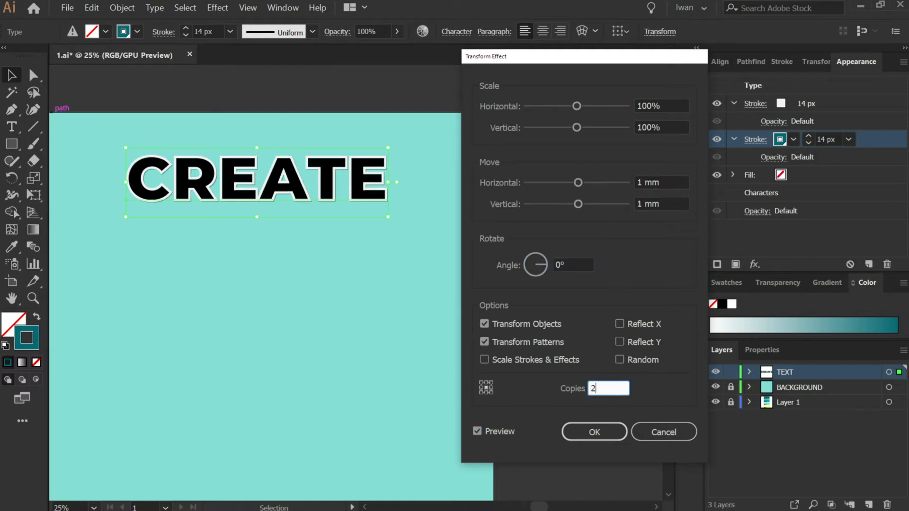
double_click(585, 388)
text(10)
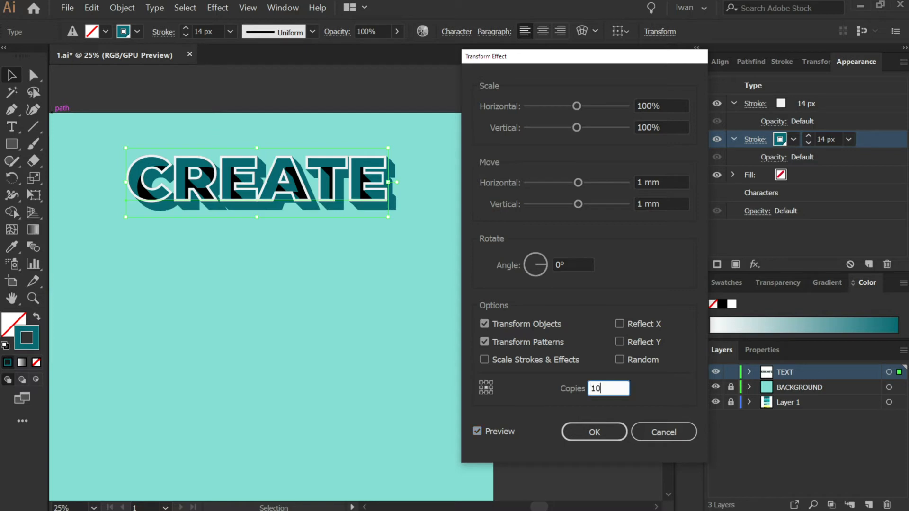
double_click(586, 388)
text(8)
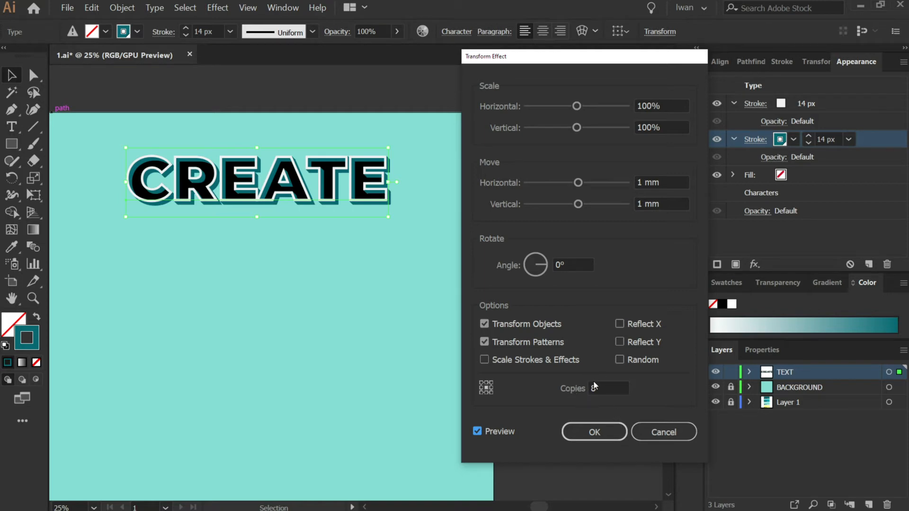
click(591, 434)
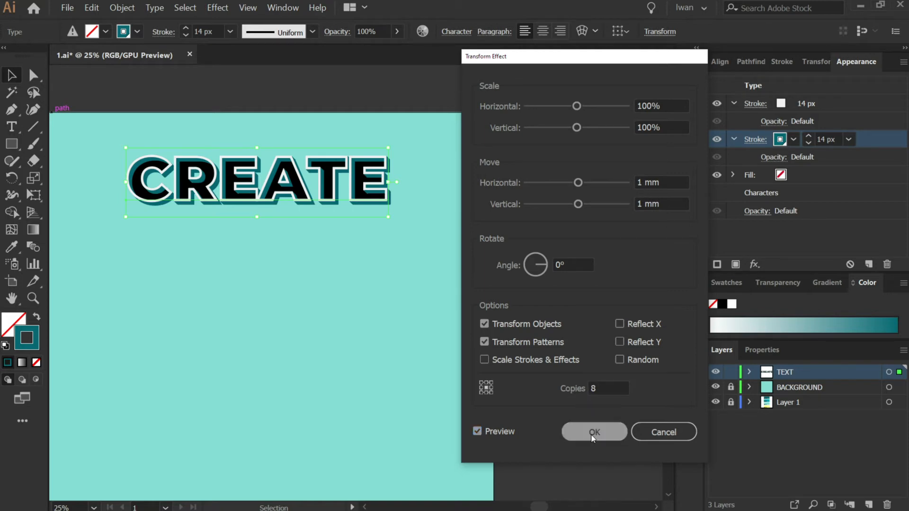
Set the text's fill to the #01a9b4 teal swatch.
click(783, 194)
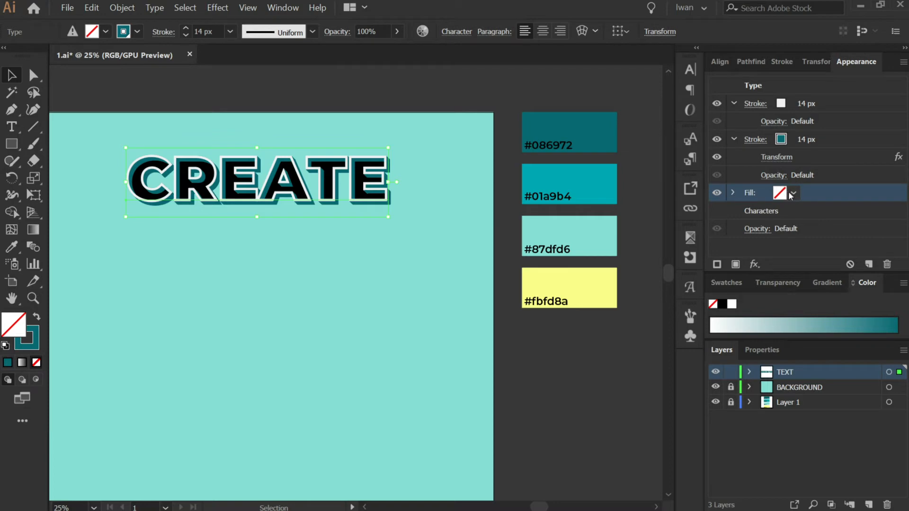
click(790, 193)
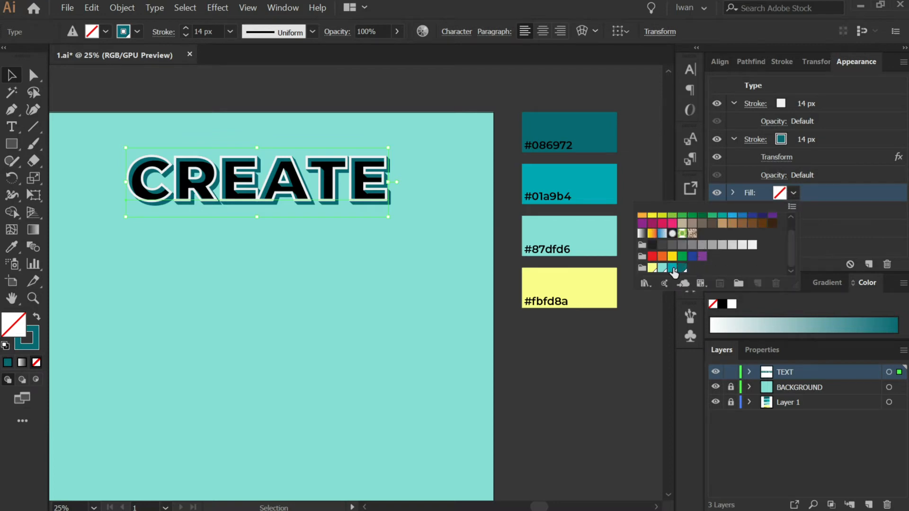
click(673, 269)
double_click(672, 269)
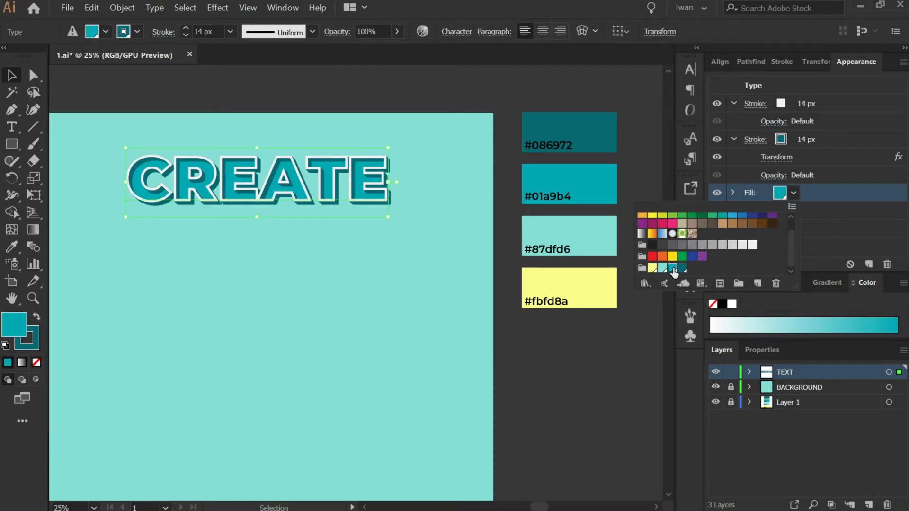
drag(473, 159, 361, 114)
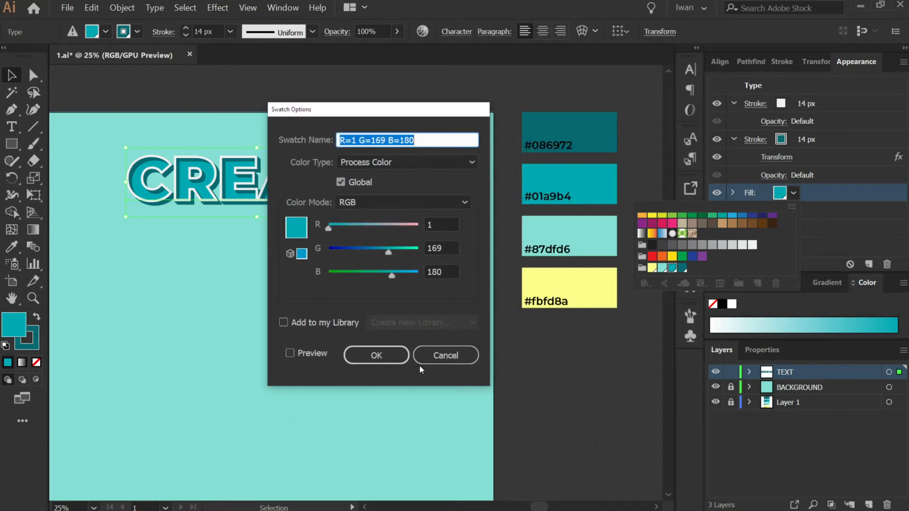
click(376, 356)
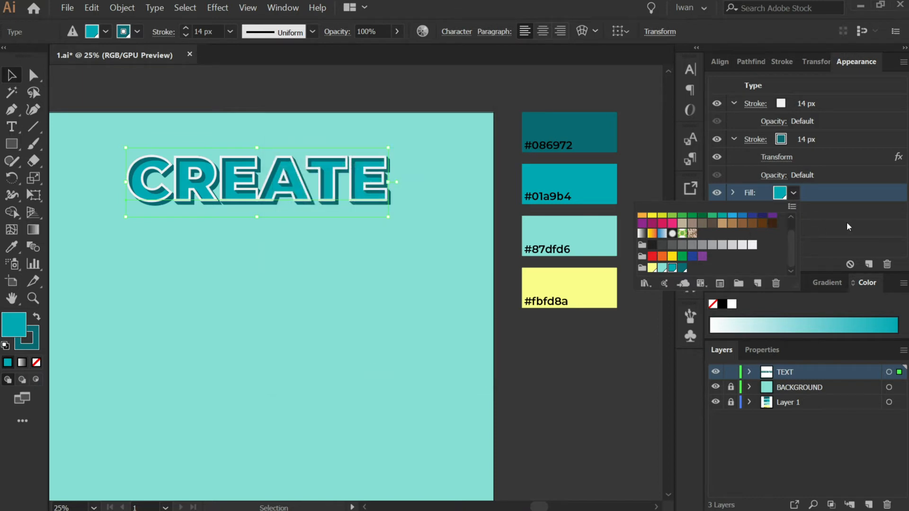
click(850, 227)
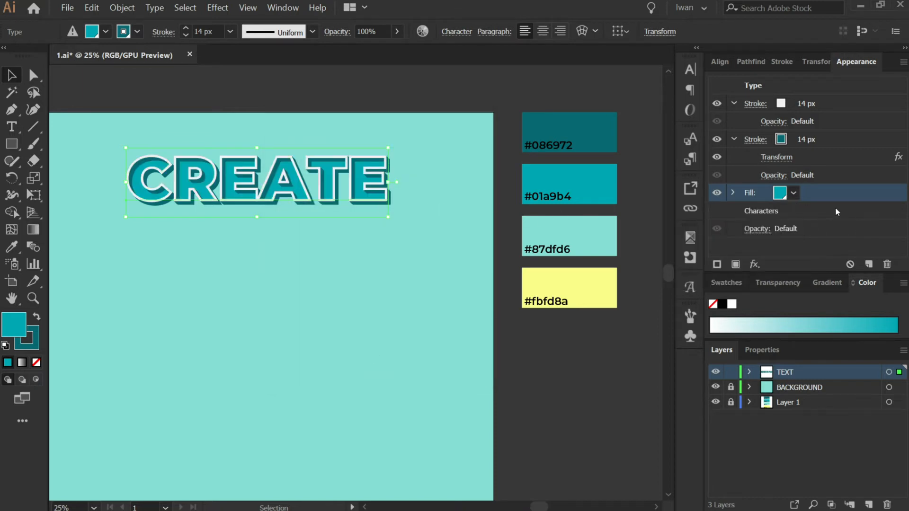
Add a second fill to the text and give it a near-black colour.
click(736, 266)
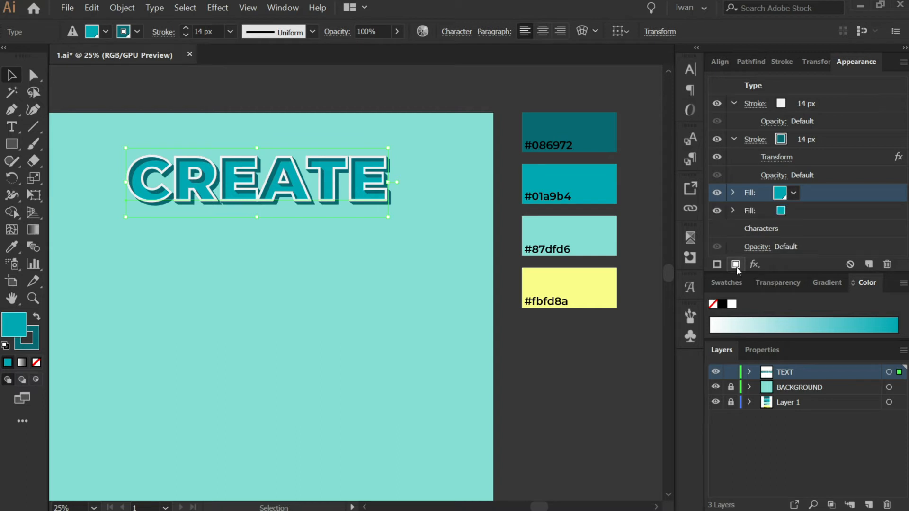
click(779, 213)
click(794, 212)
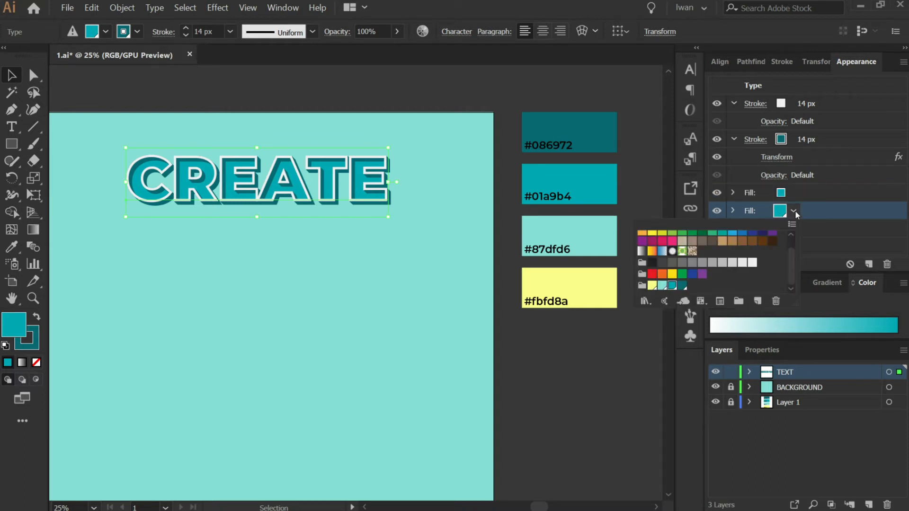
click(652, 265)
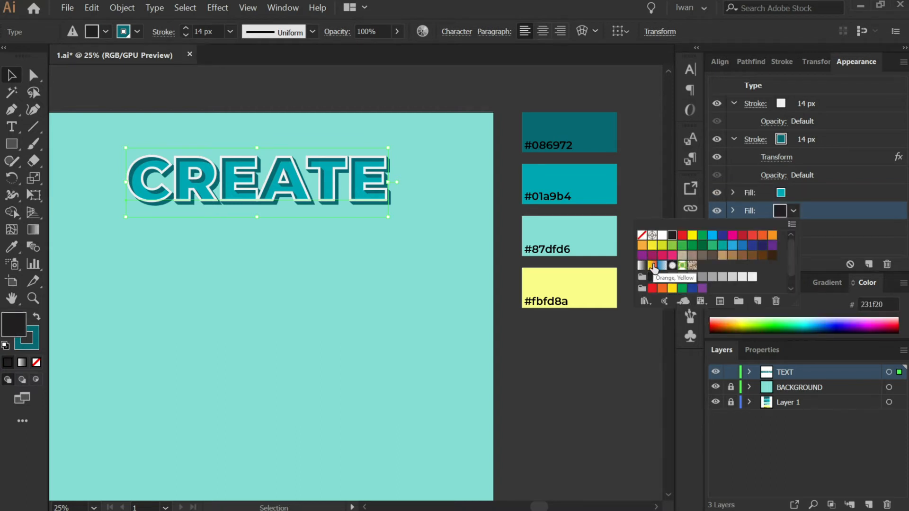
click(882, 213)
Apply a Transform effect to the new fill, moving it 1 mm horizontally and 1 mm vertically with preview on.
click(754, 264)
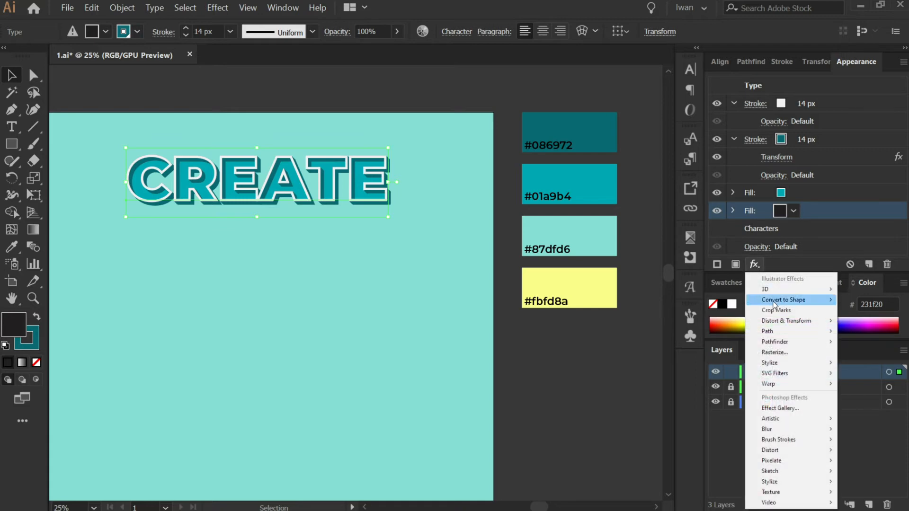
mouse_move(773, 290)
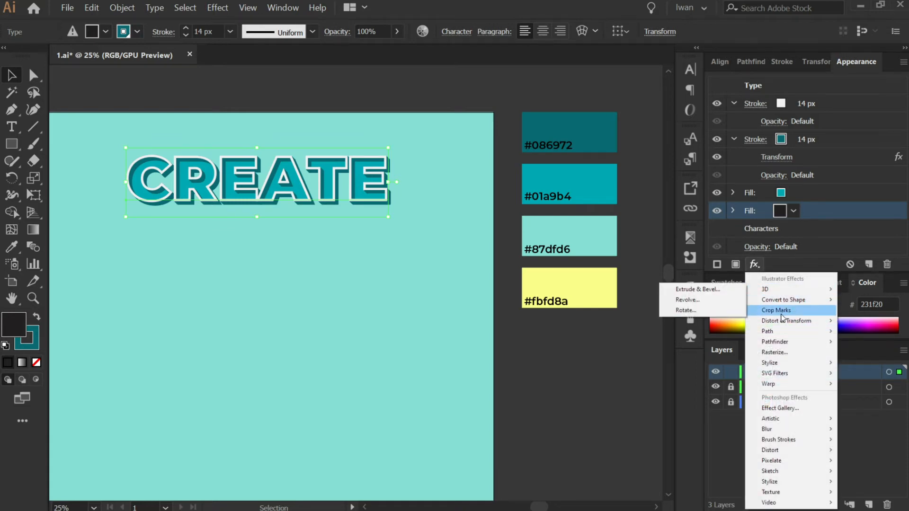
mouse_move(786, 321)
click(705, 352)
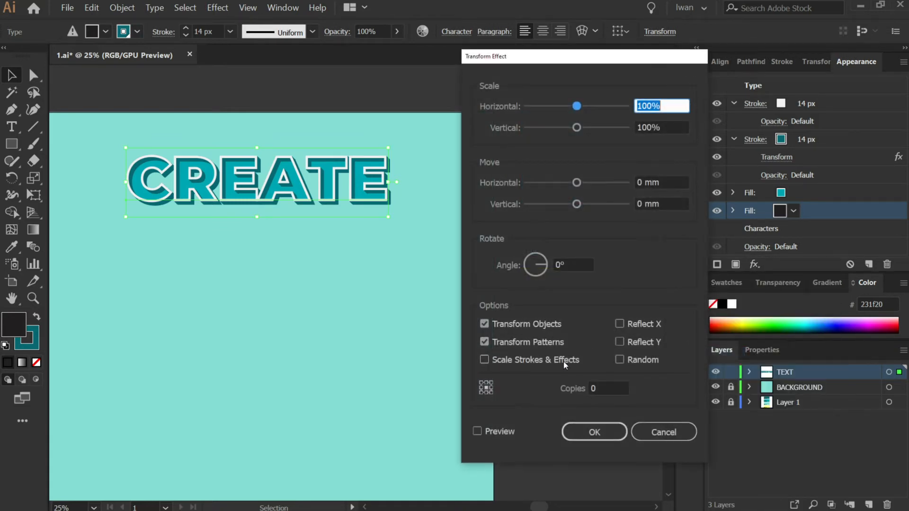
click(477, 432)
double_click(637, 184)
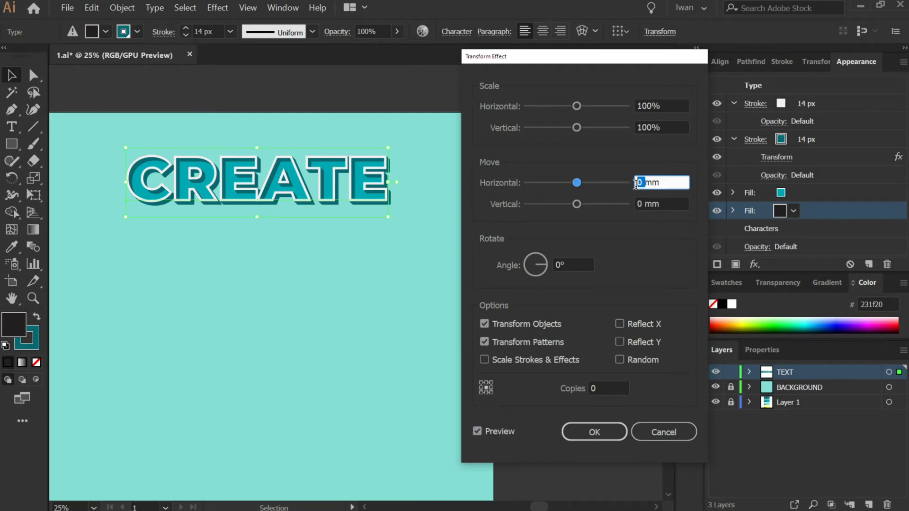
text(1)
key(Tab)
text(1)
key(Tab)
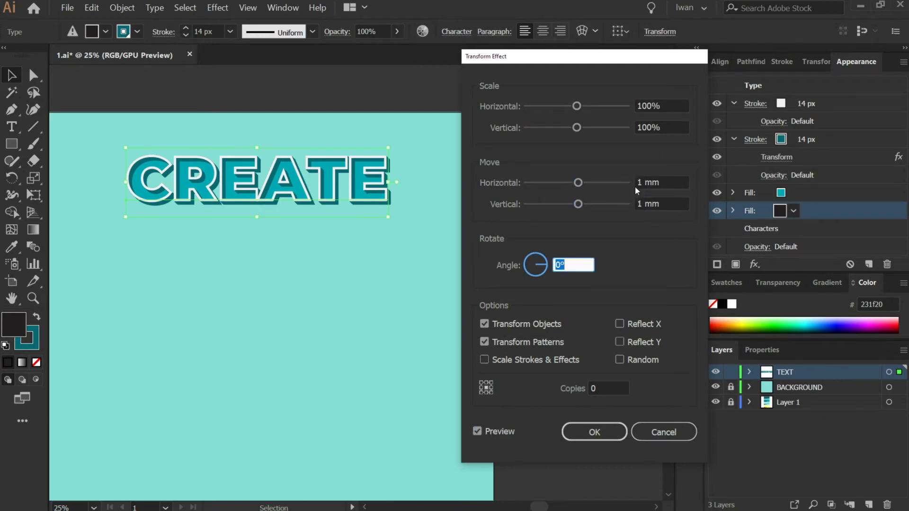
Set the fill's Transform effect to 25 copies.
key(Tab)
text(20)
key(Tab)
key(shift+Tab)
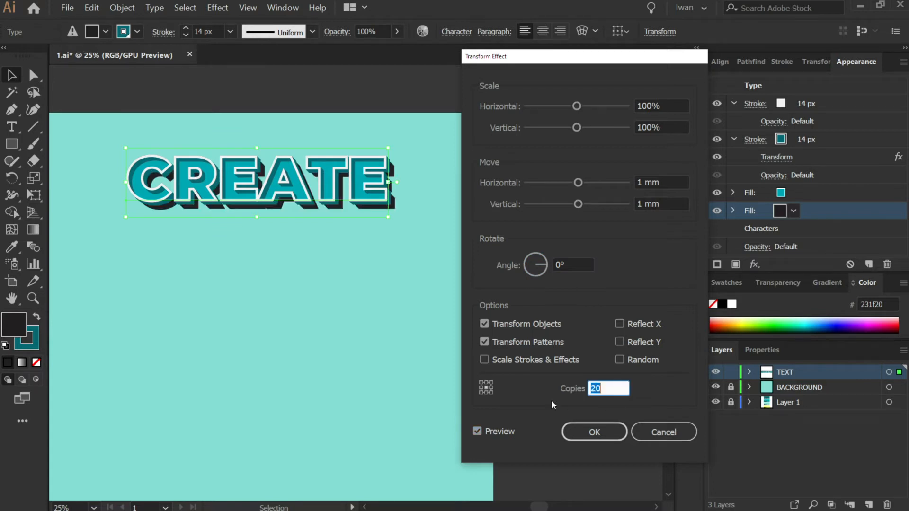
key(Right)
text(5)
key(Tab)
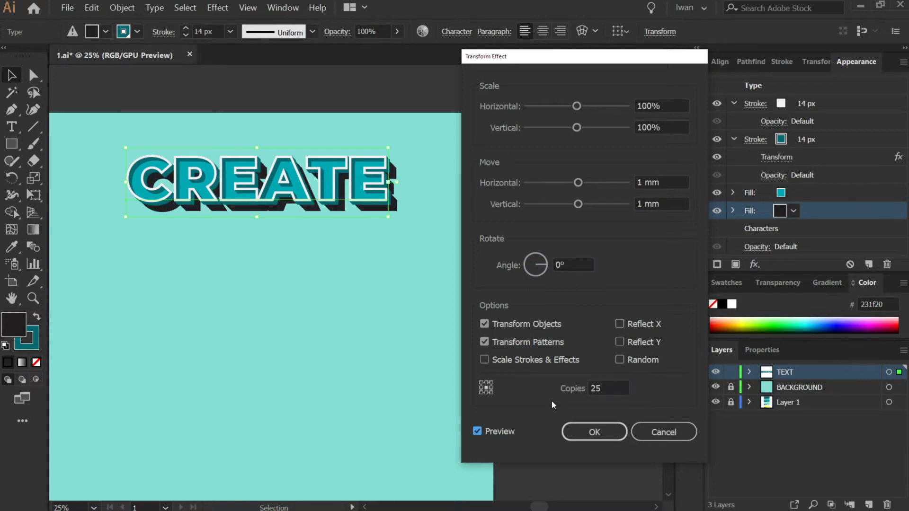
Try moving the fill copies 2 mm horizontally and 2 mm vertically.
double_click(638, 182)
text(2)
key(Tab)
text(2)
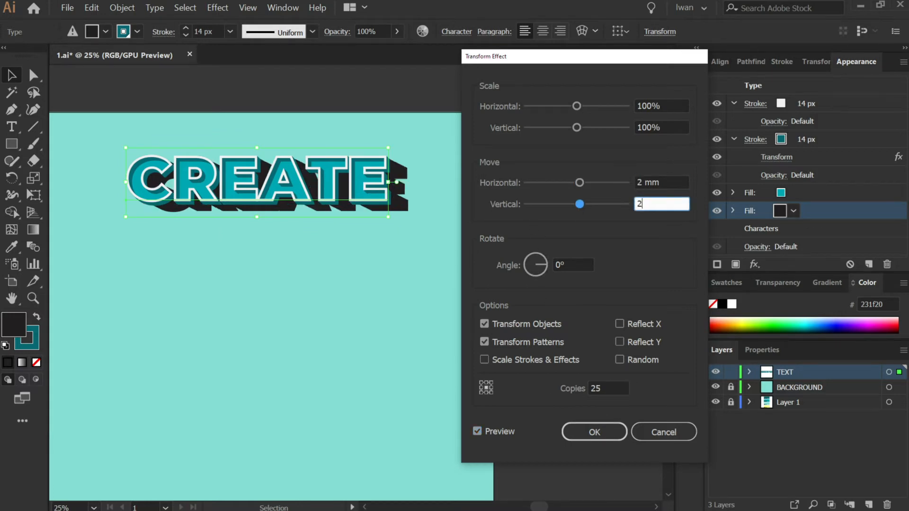
key(Tab)
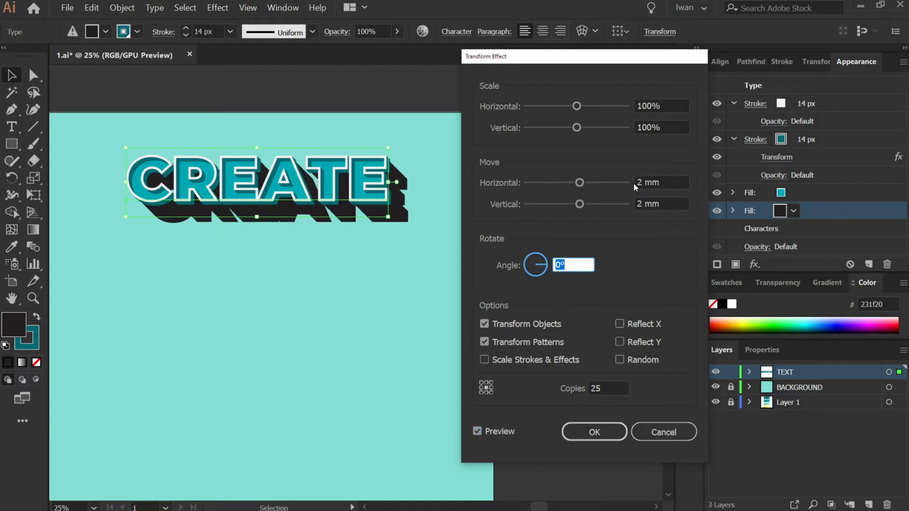
Set the fill's Transform move to 1 mm horizontally and 1 mm vertically.
key(shift+Tab)
key(shift+Tab)
text(23)
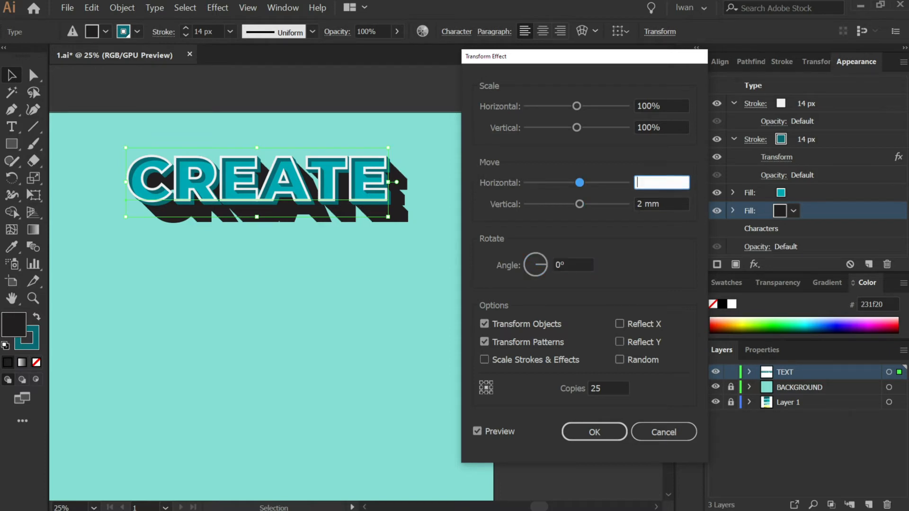
text(1)
key(Tab)
text(1)
key(Tab)
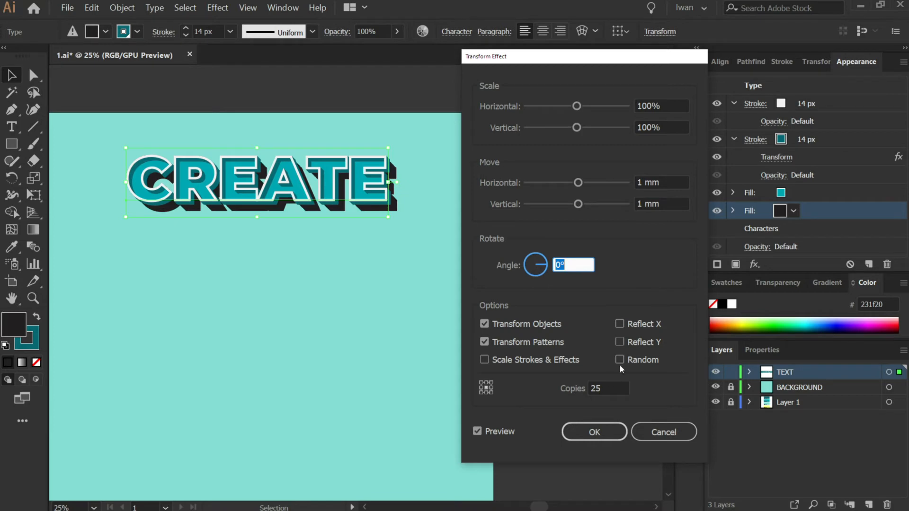
Set the fill's Transform copies to 20 and apply the effect.
double_click(605, 387)
text(10)
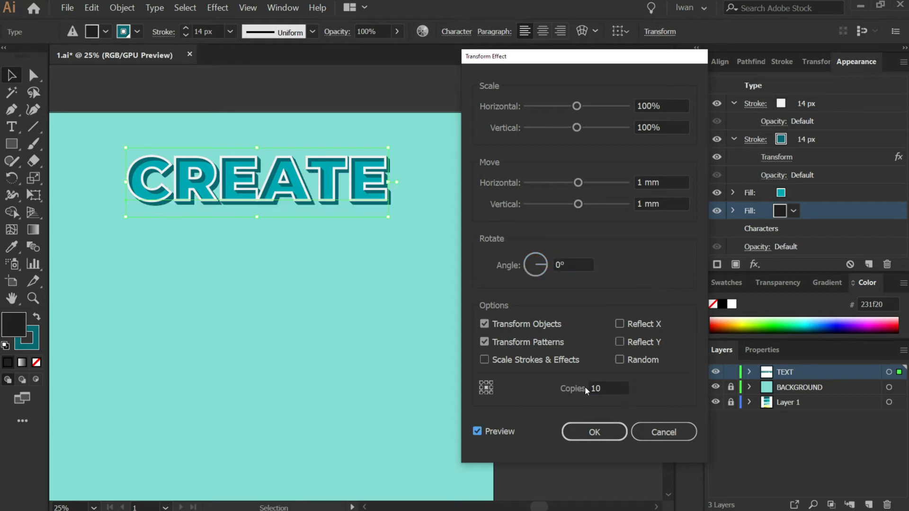
key(shift+Tab)
text(15)
key(Tab)
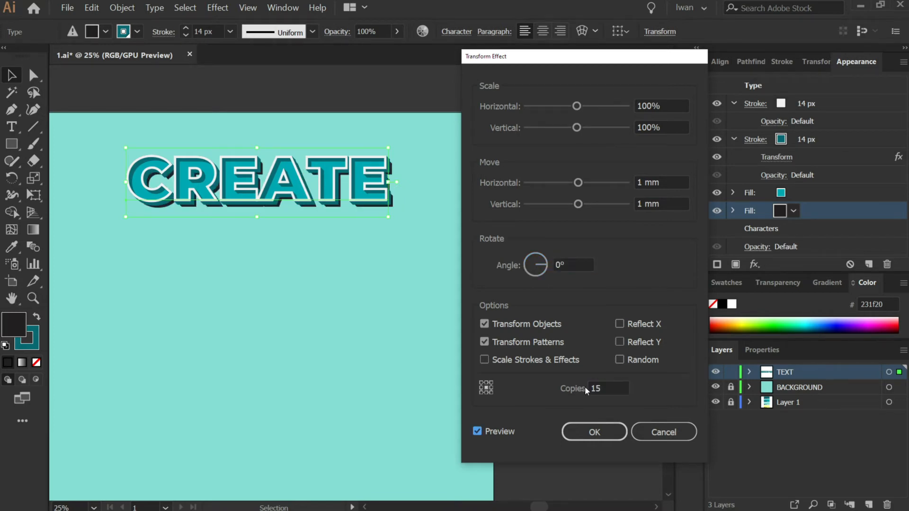
key(shift+Tab)
text(20)
key(Tab)
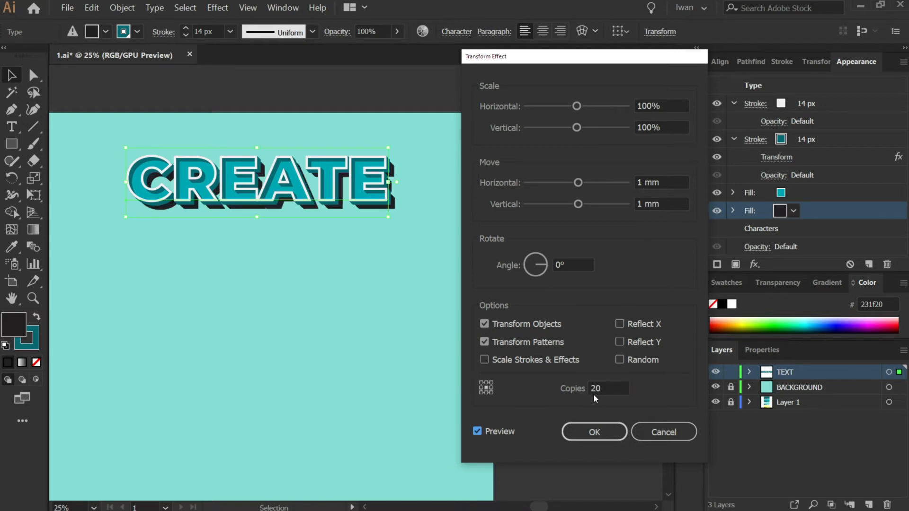
click(607, 432)
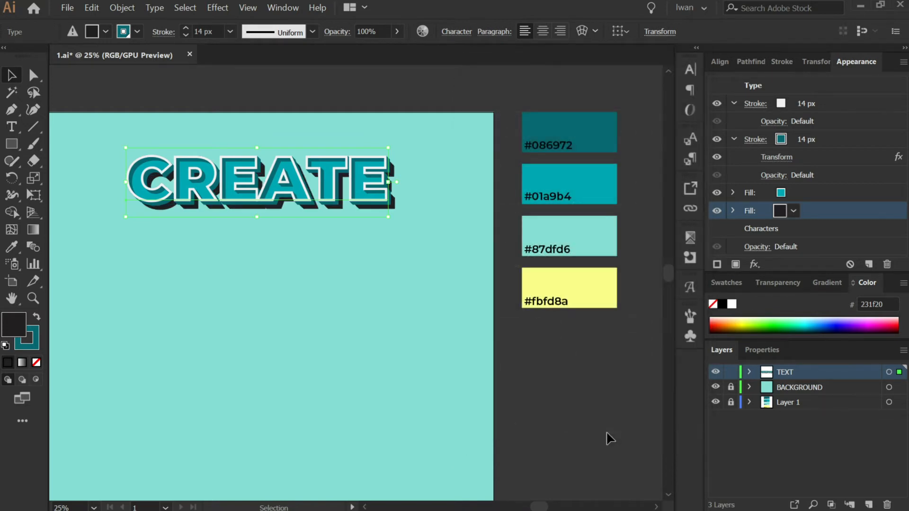
Set the shadow fill's opacity to 50%.
click(787, 283)
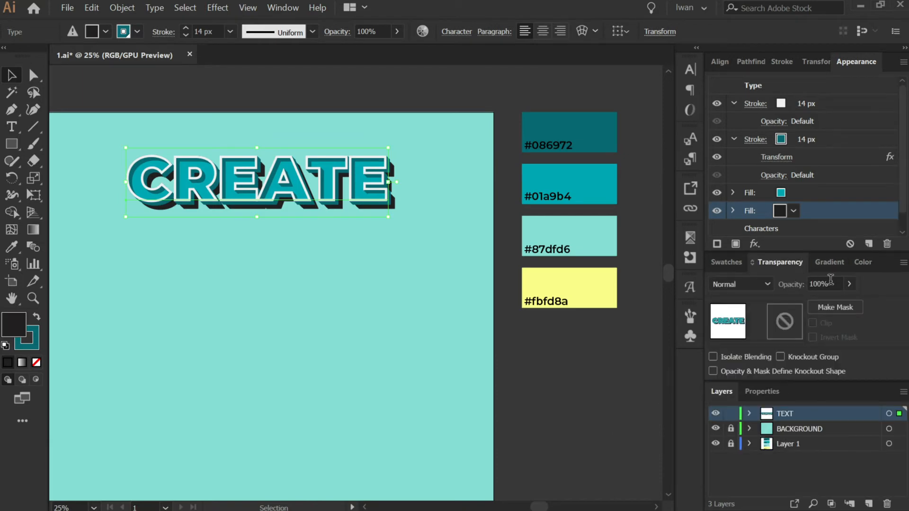
click(849, 284)
drag(819, 301, 809, 304)
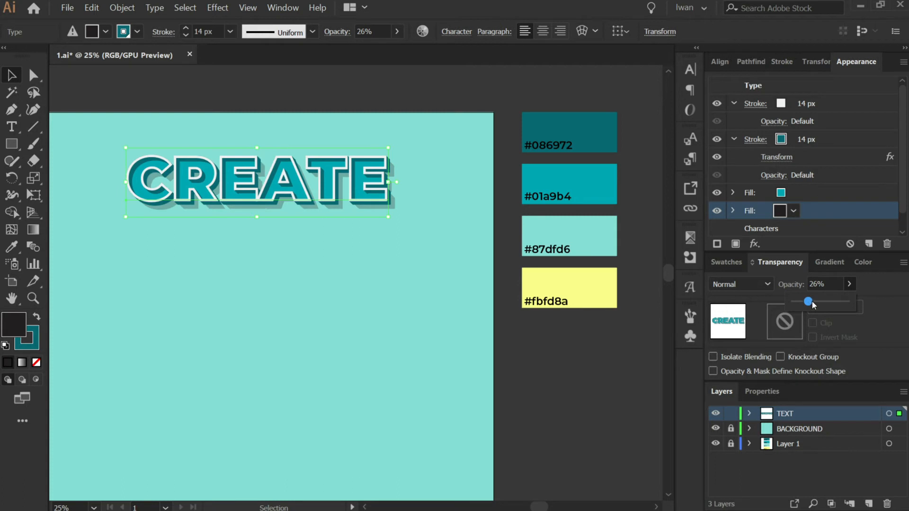
double_click(820, 284)
text(50)
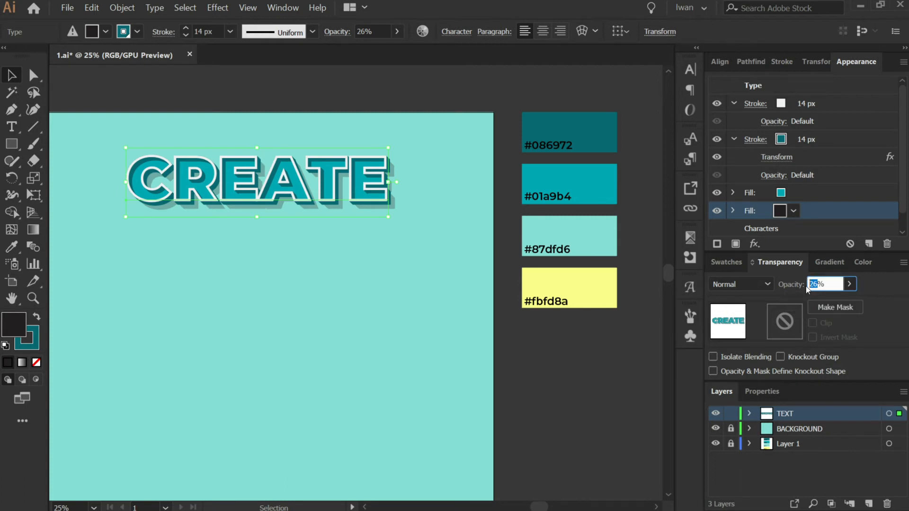
key(Return)
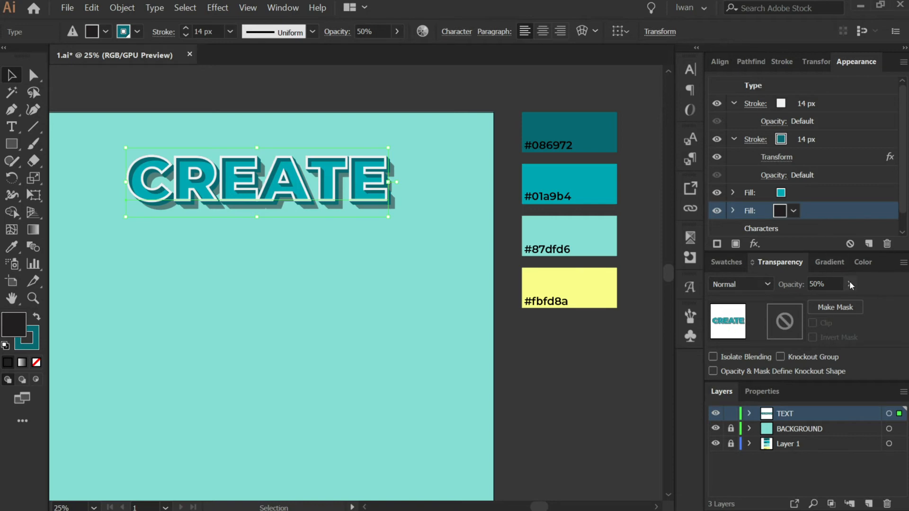
Add another fill to the text and give it a near-black colour from the swatches.
click(735, 245)
click(795, 193)
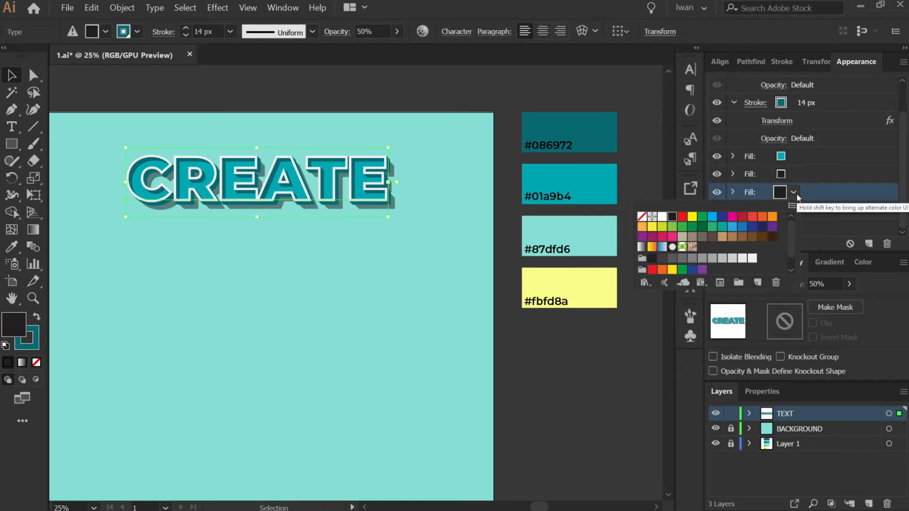
click(652, 259)
click(820, 200)
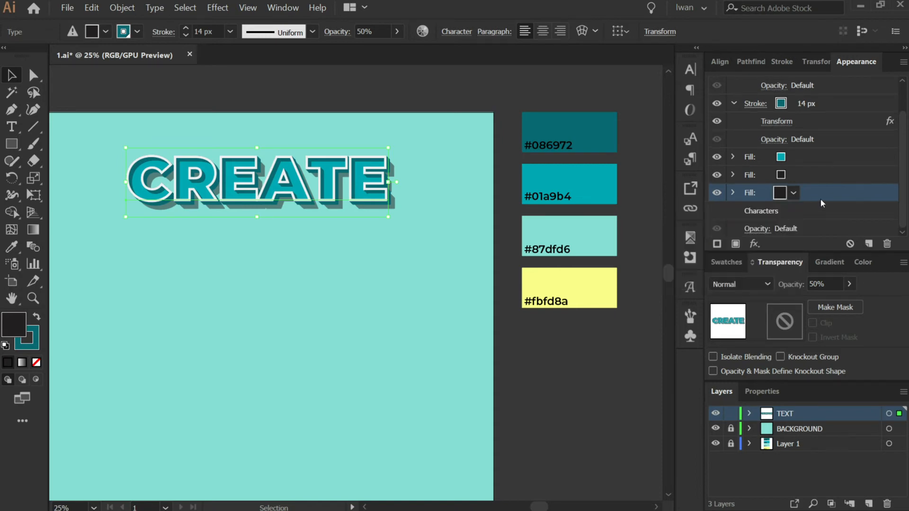
Apply a new Transform effect to this fill, moving it 1 mm horizontally and 1 mm vertically with preview on.
click(754, 244)
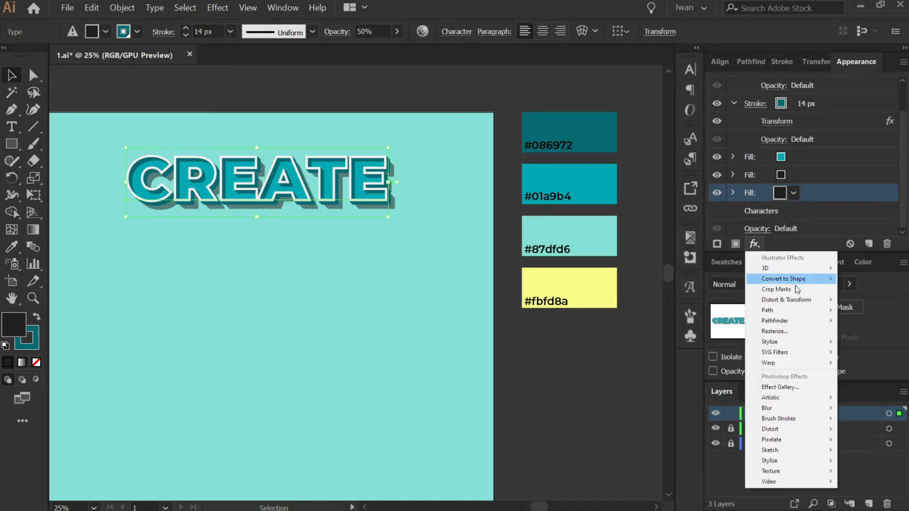
mouse_move(797, 300)
click(693, 331)
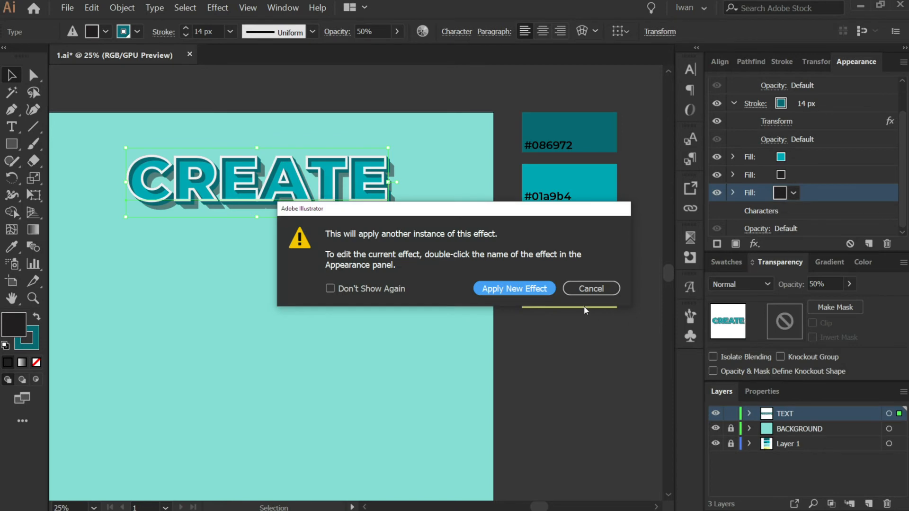
click(531, 286)
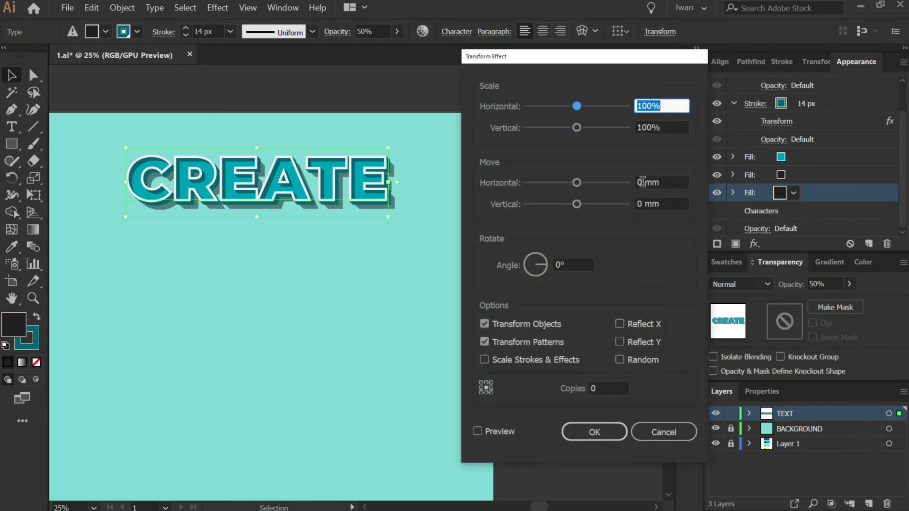
click(477, 431)
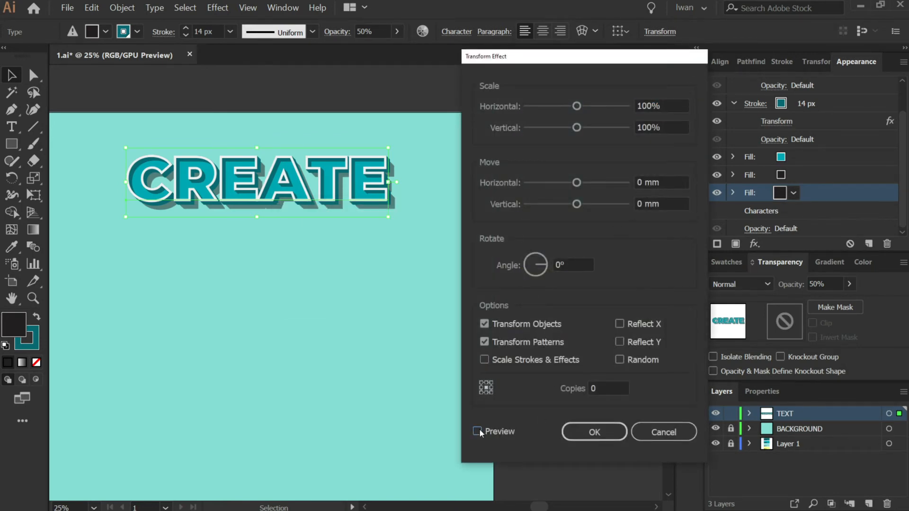
double_click(642, 184)
text(1)
key(Tab)
text(1)
key(Tab)
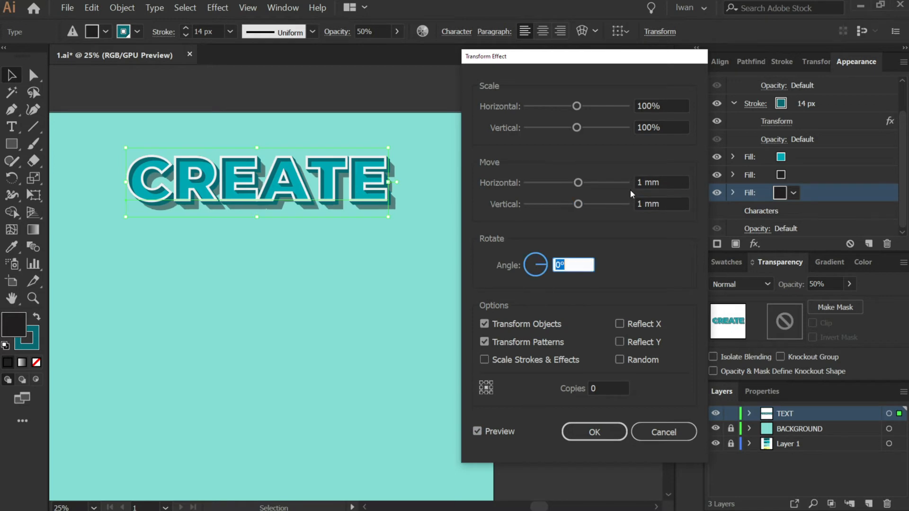
Set the new fill's Transform copies to 30 and apply the effect.
key(Tab)
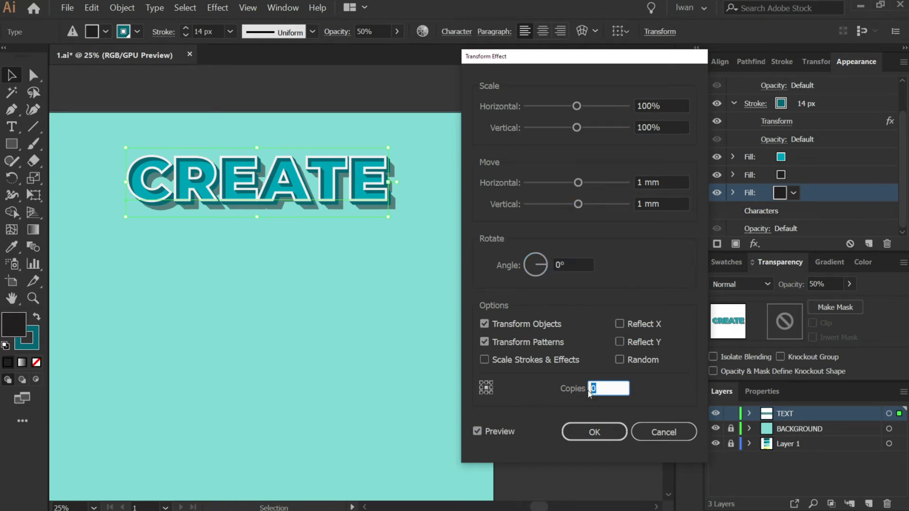
text(30)
key(Tab)
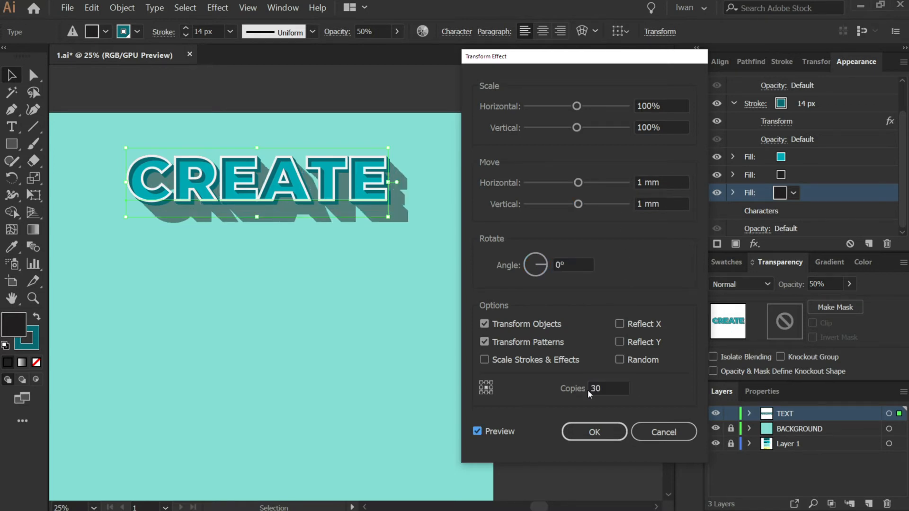
click(604, 431)
Lower the new shadow fill's opacity to 13%.
click(847, 285)
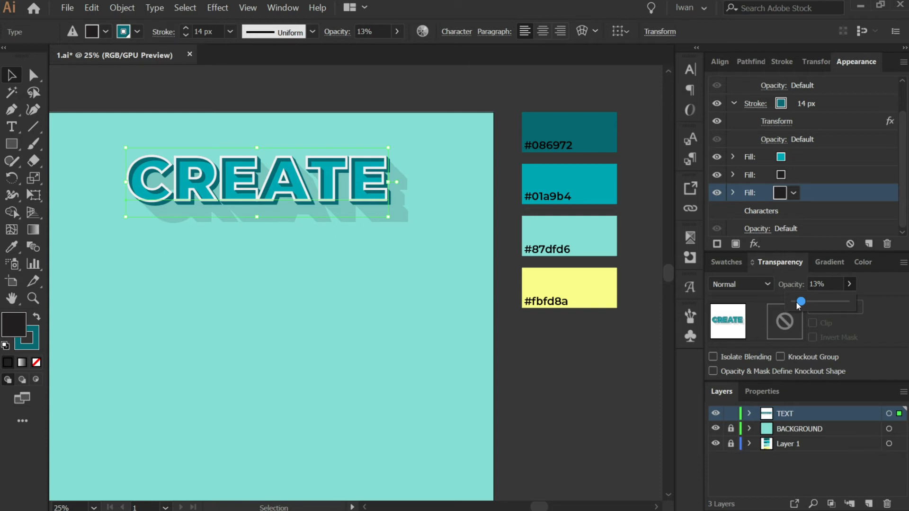
click(829, 196)
scroll(819, 186, down, 1)
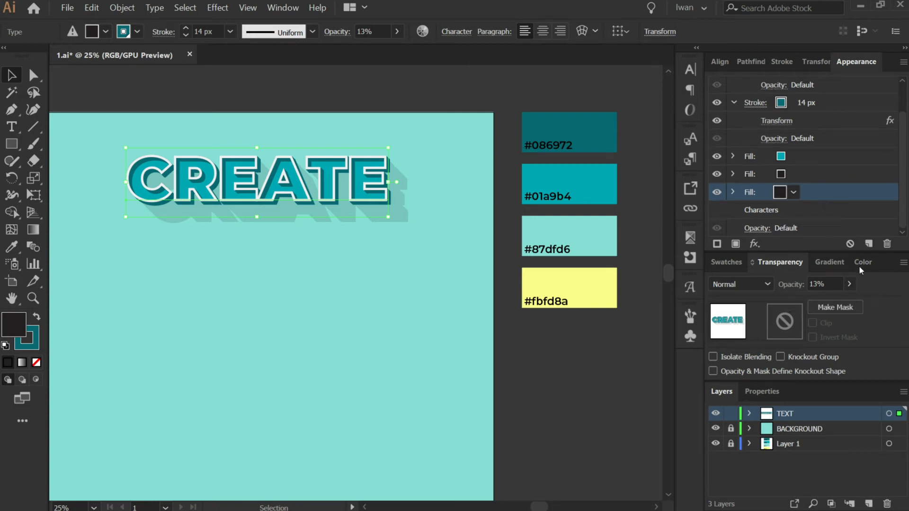
Delete the middle fill from the text's appearance stack.
click(805, 174)
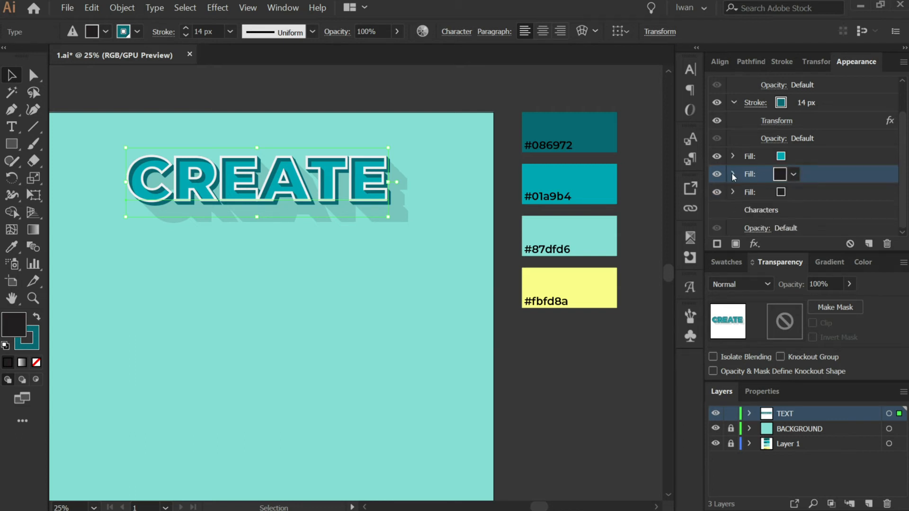
click(806, 194)
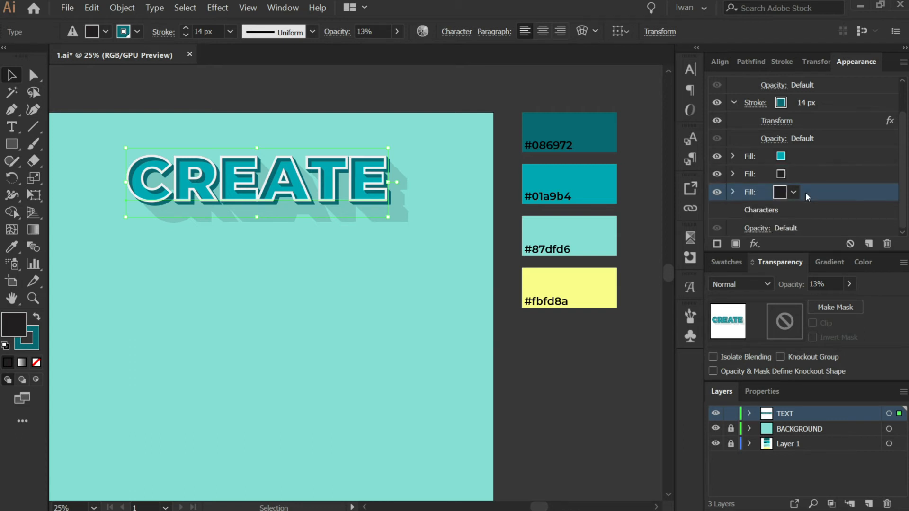
click(805, 175)
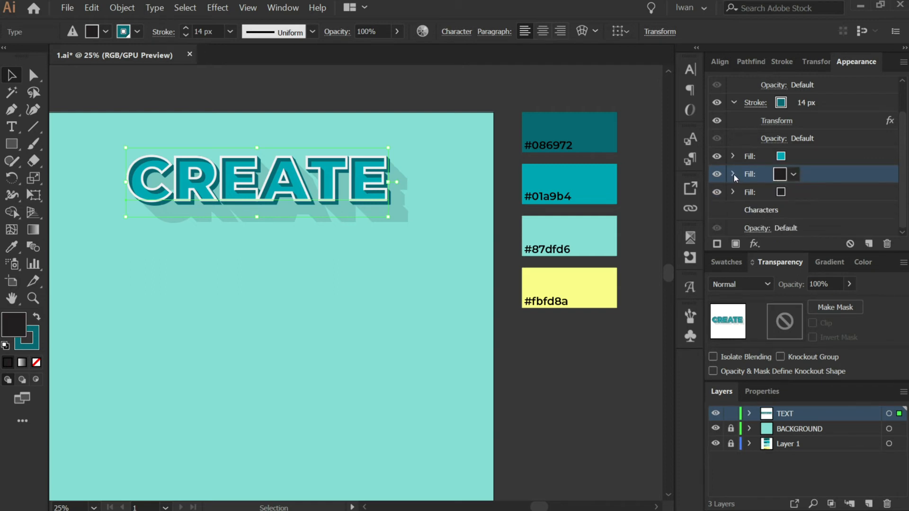
click(886, 244)
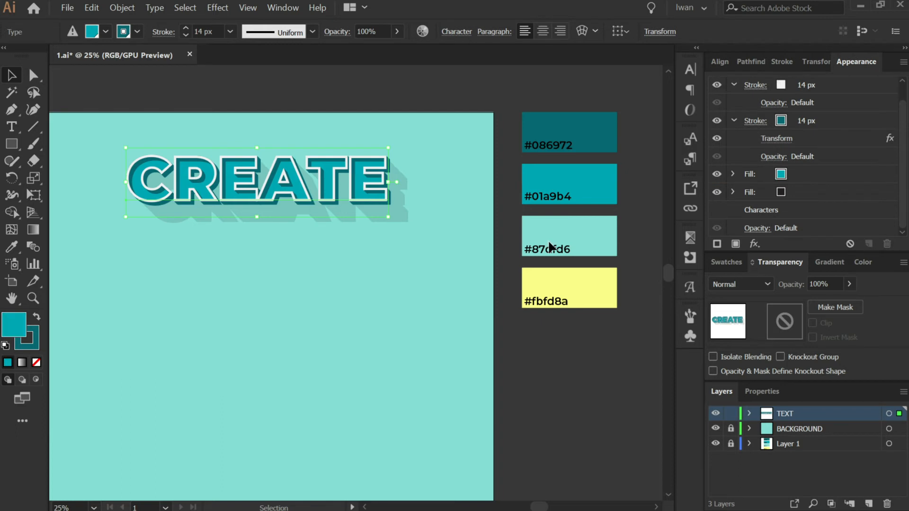
Edit the type and replace it with YOU CAN on the first line.
click(587, 393)
scroll(614, 331, down, 1)
scroll(381, 237, up, 1)
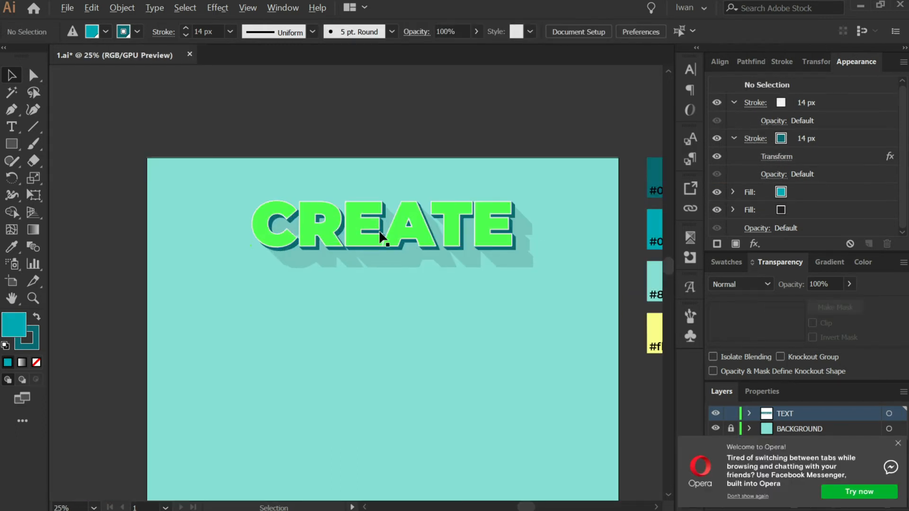
click(387, 232)
double_click(388, 231)
double_click(400, 233)
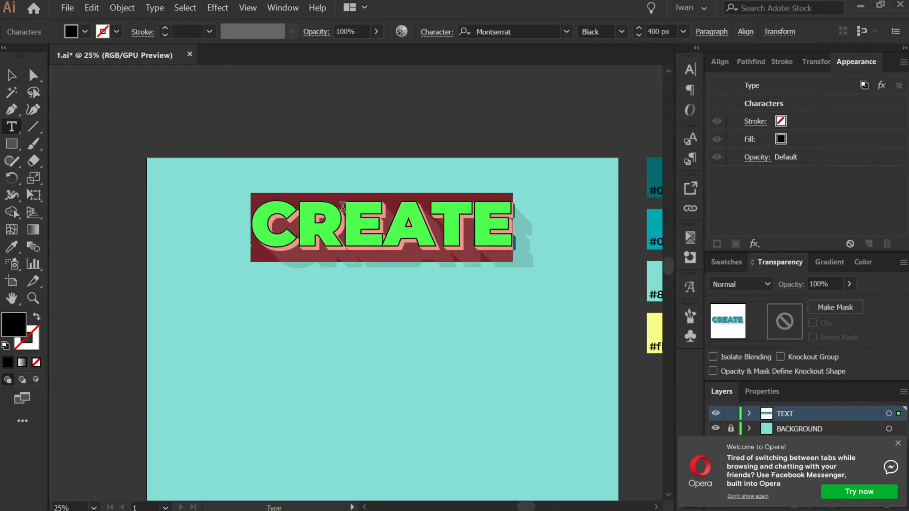
text(YOU)
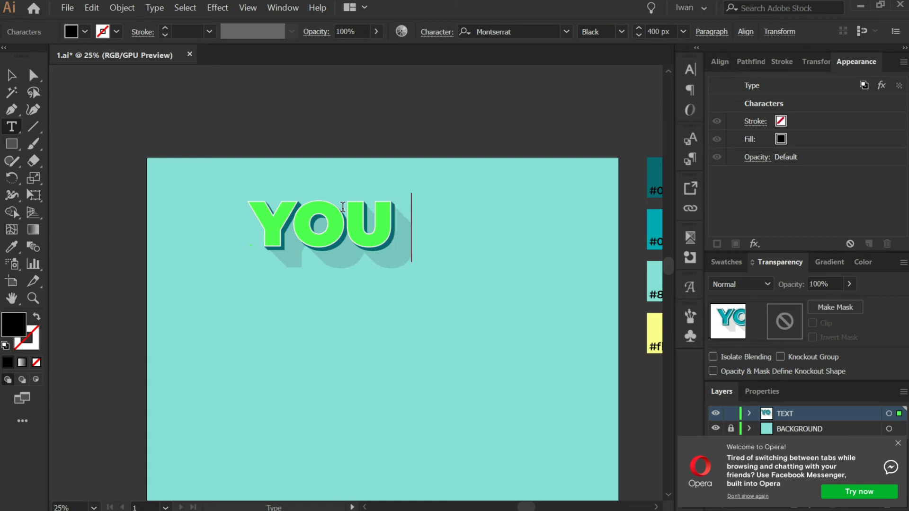
text( CAN)
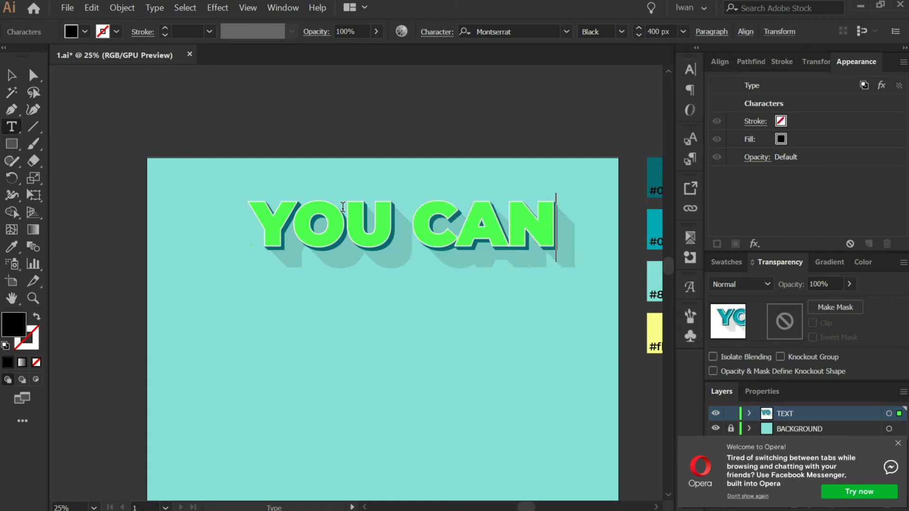
key(Return)
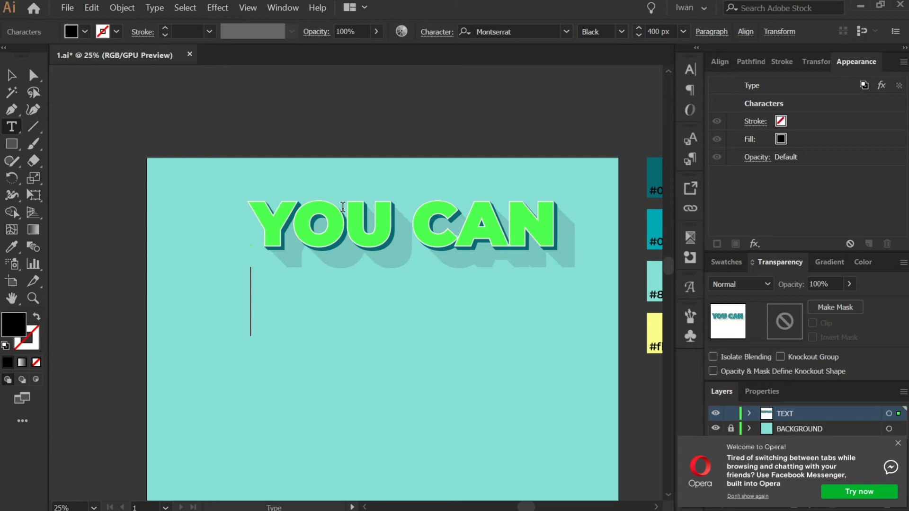
Add CHANGE and TEXT as the second and third lines, then leave text editing.
text(CHANGE)
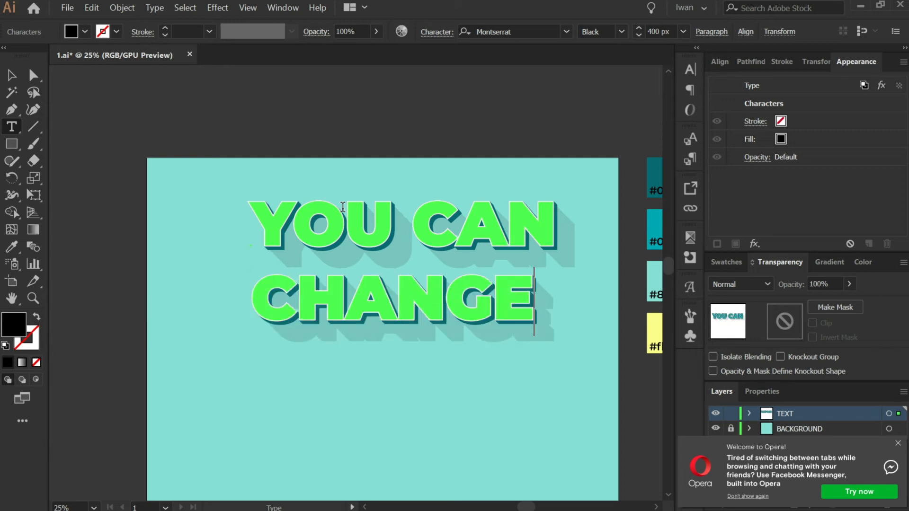
key(Return)
text(TEXT)
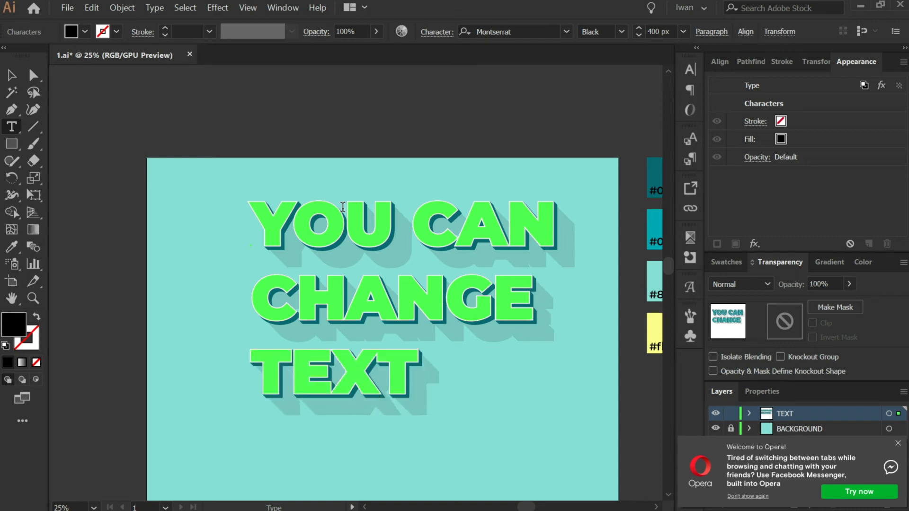
click(6, 79)
click(189, 106)
scroll(99, 140, down, 1)
scroll(151, 163, up, 1)
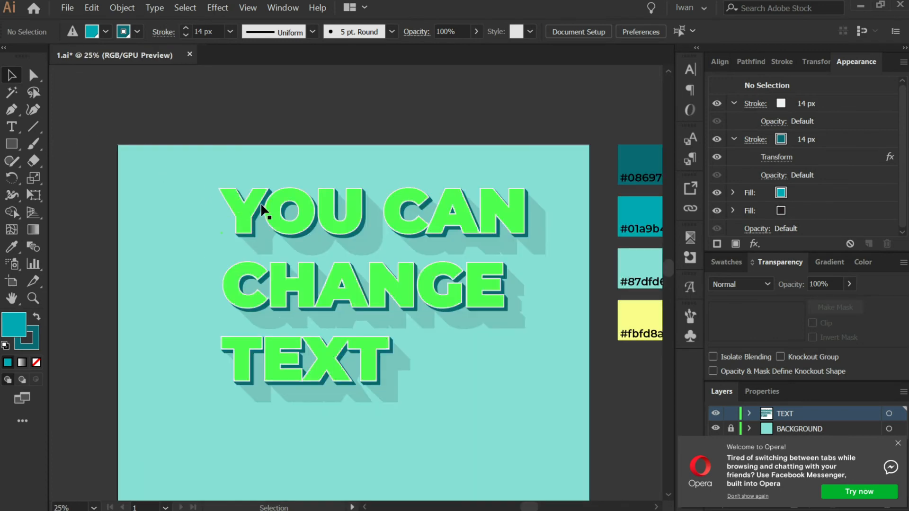
scroll(152, 163, down, 1)
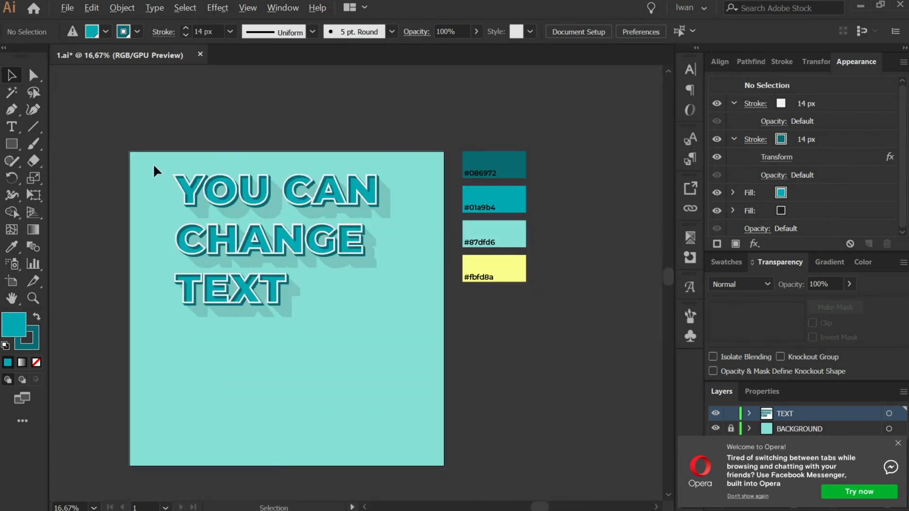